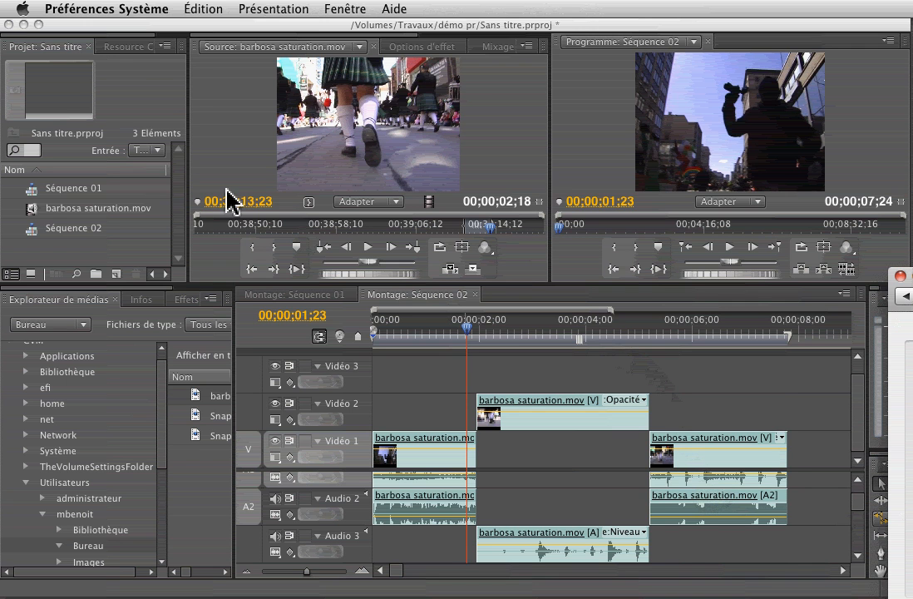
Create a new 720×480 title named 'entrée' over the parade footage.
left_click(145, 63)
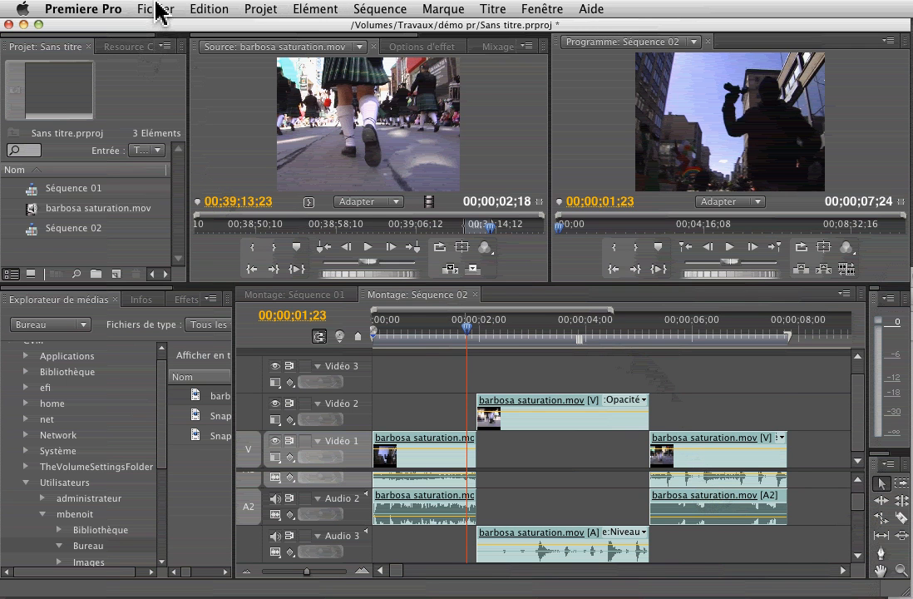
left_click(158, 9)
mouse_move(173, 36)
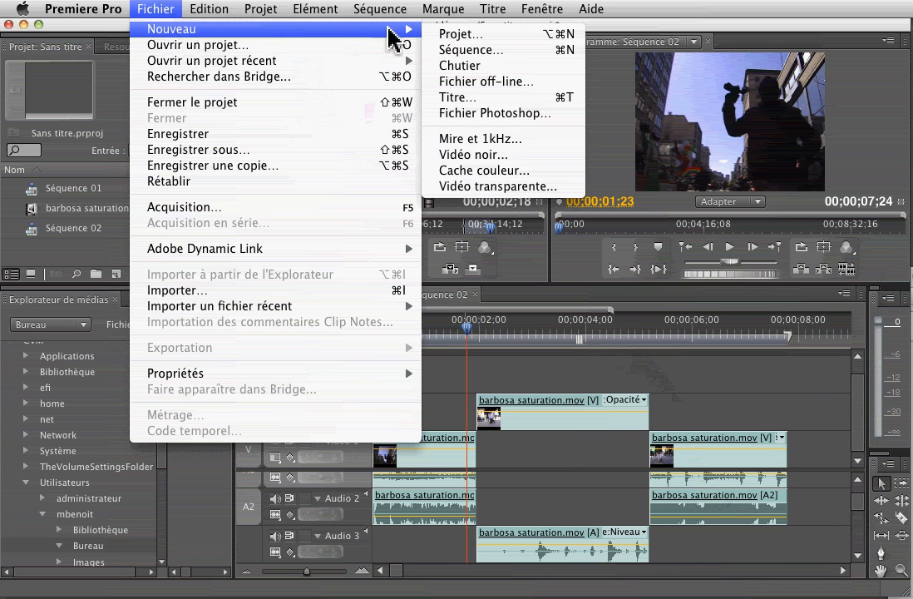
left_click(459, 97)
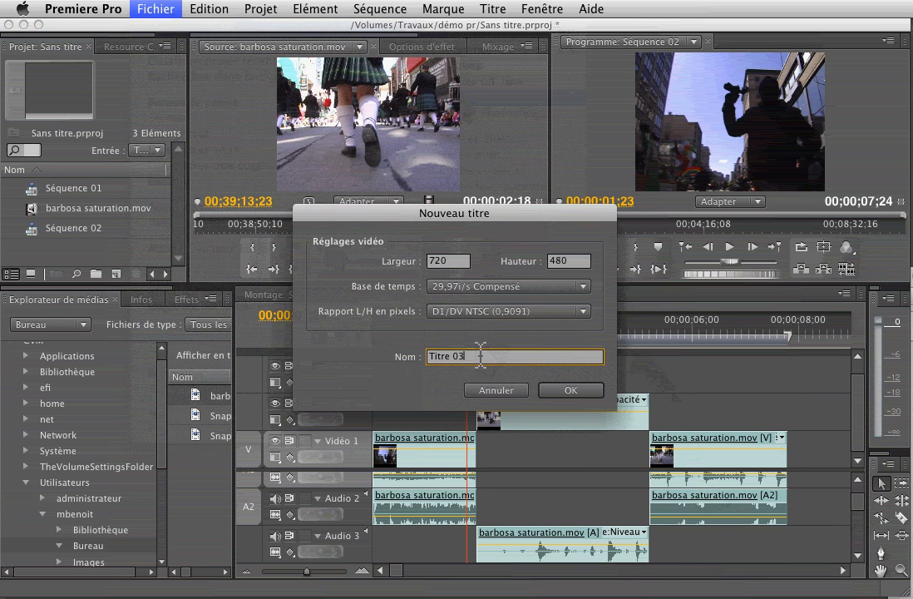
left_click_drag(470, 358, 389, 349)
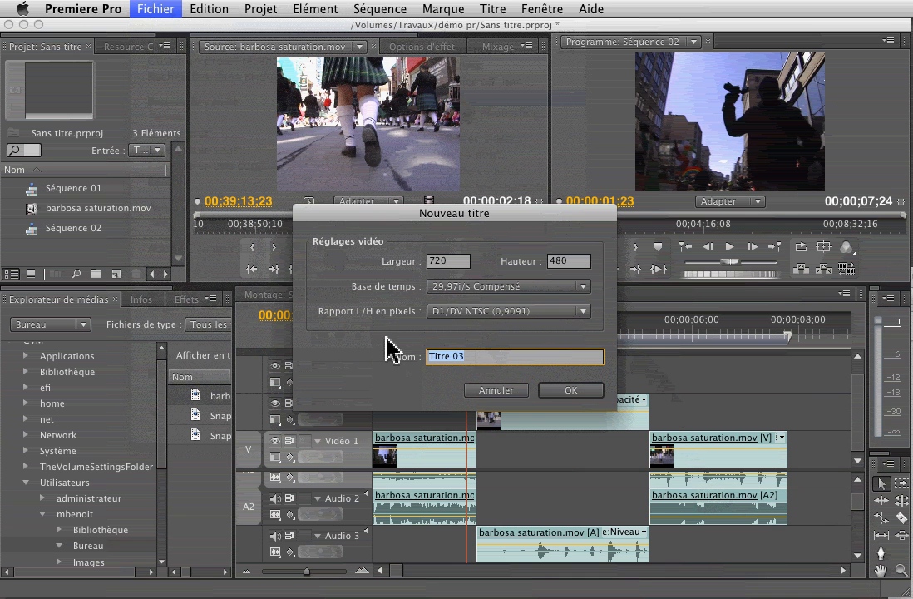
type("ent")
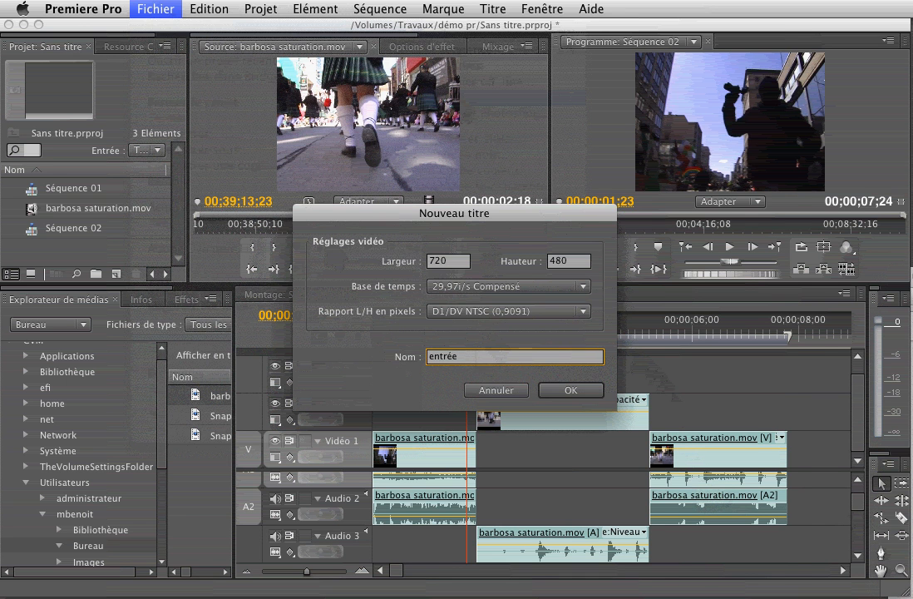
type("rée")
key("Return")
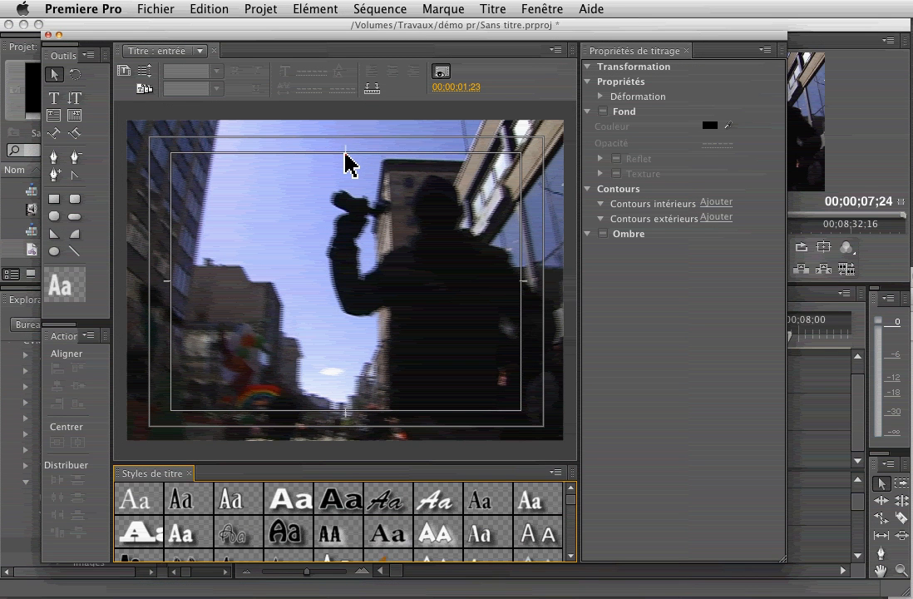
Type the photographer's first name, surname and 'photographe' as three title lines, fixing the surname's capital A.
left_click(52, 99)
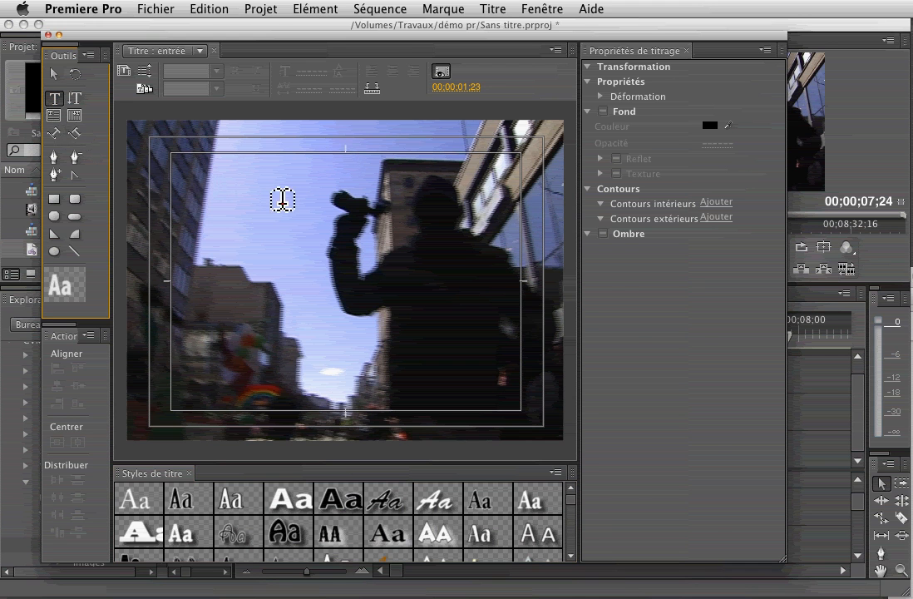
left_click(320, 232)
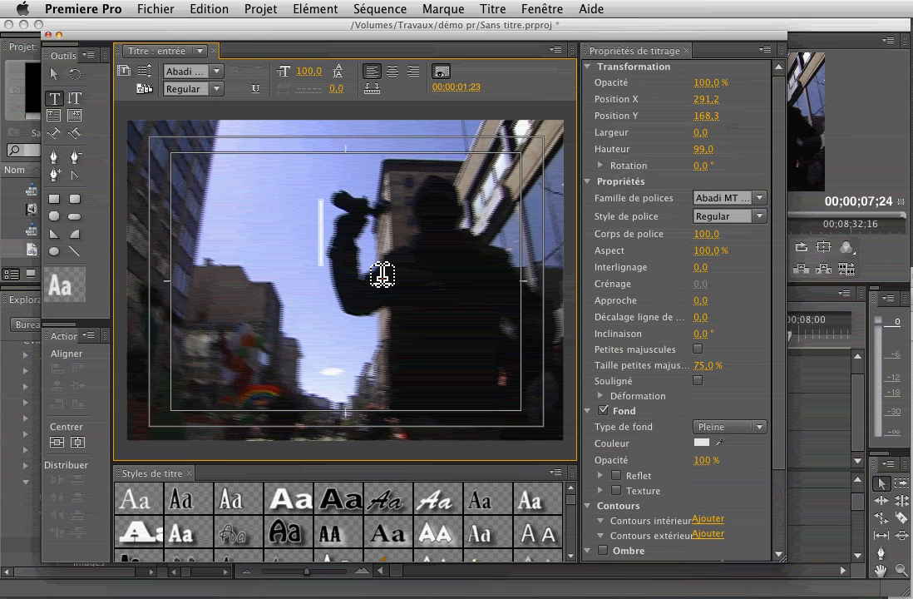
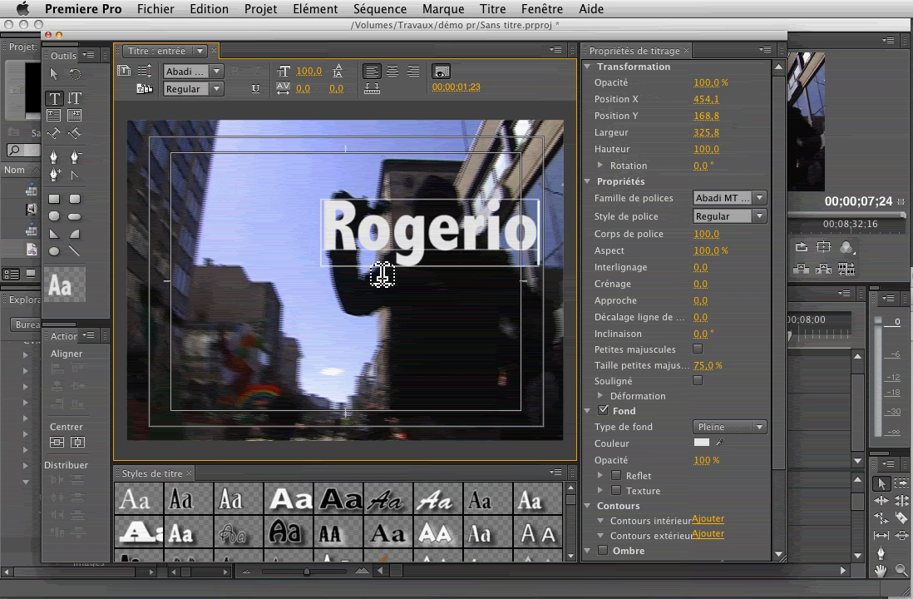
key("Return")
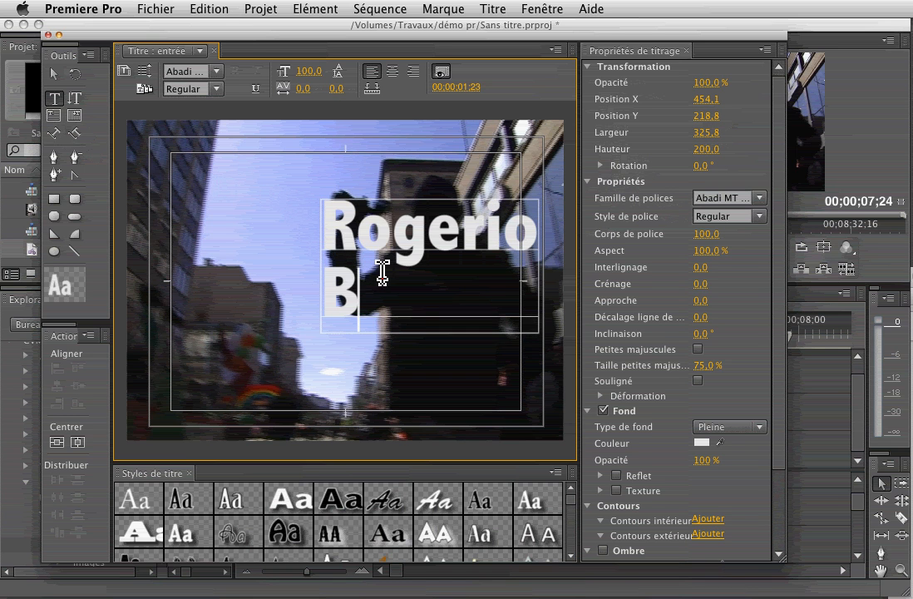
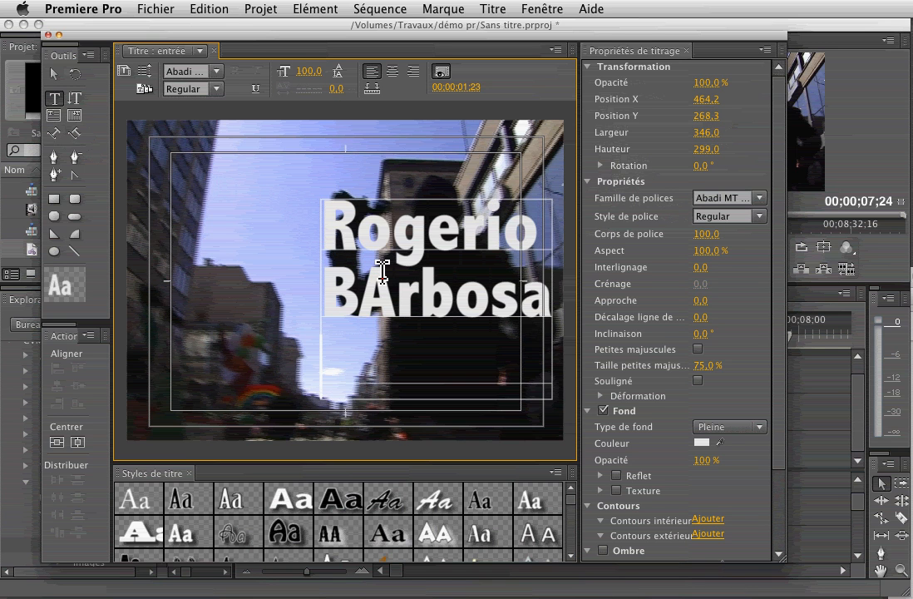
key("Return")
type("photogra")
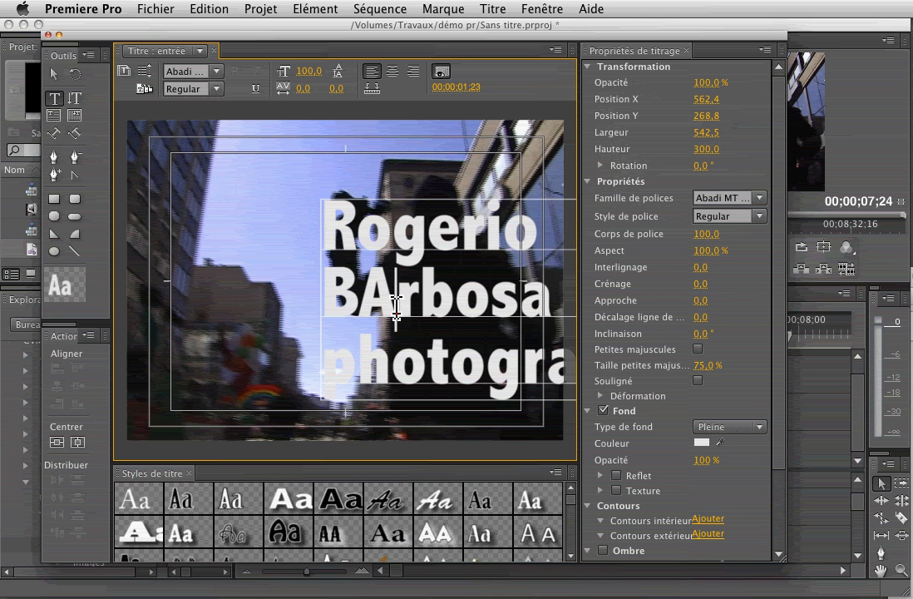
key("BackSpace")
type("a")
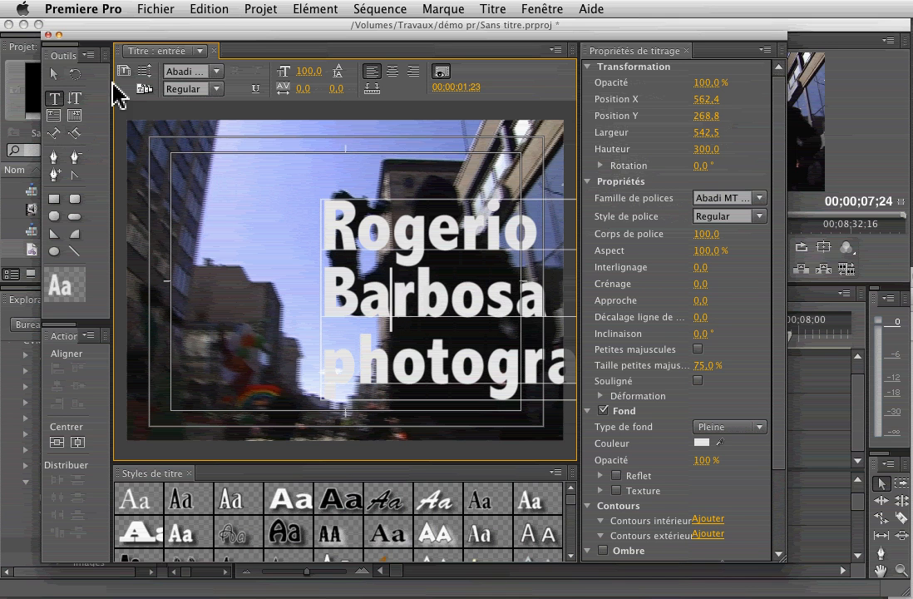
Move the text block toward the frame centre and centre-align the three lines.
left_click(53, 74)
left_click_drag(406, 302, 303, 318)
left_click(392, 72)
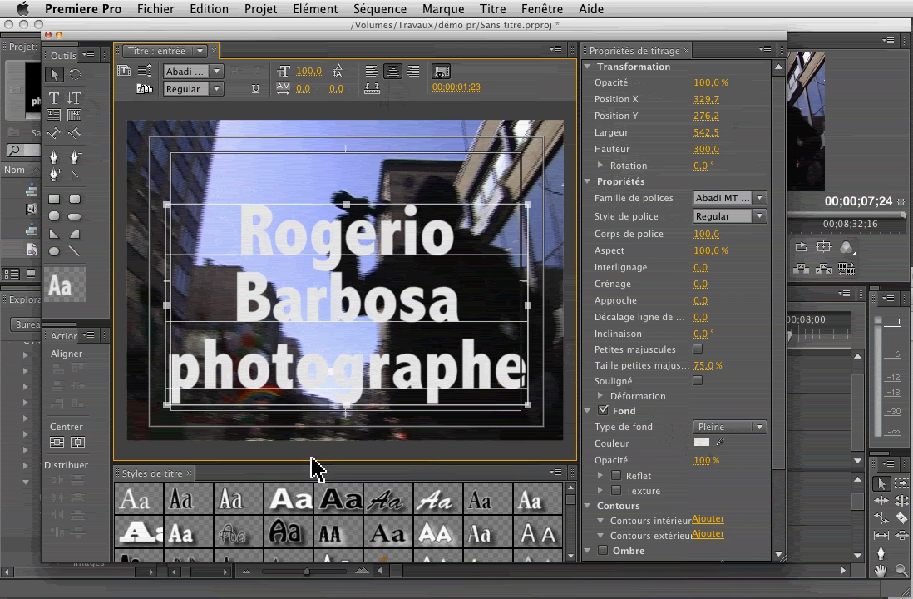
Apply the ChaparralPro White 80 style to the title text and colour its fill pure red.
right_click(182, 538)
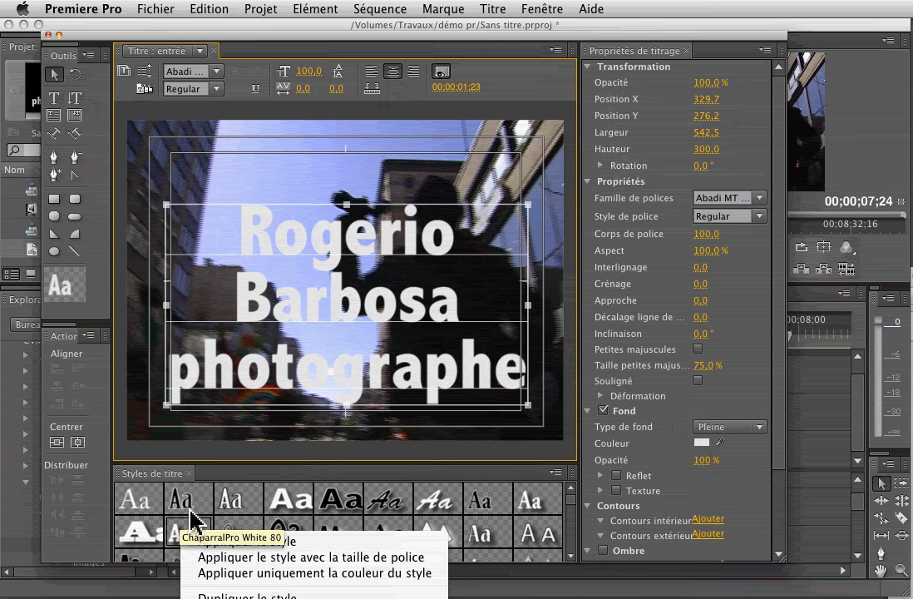
left_click(185, 540)
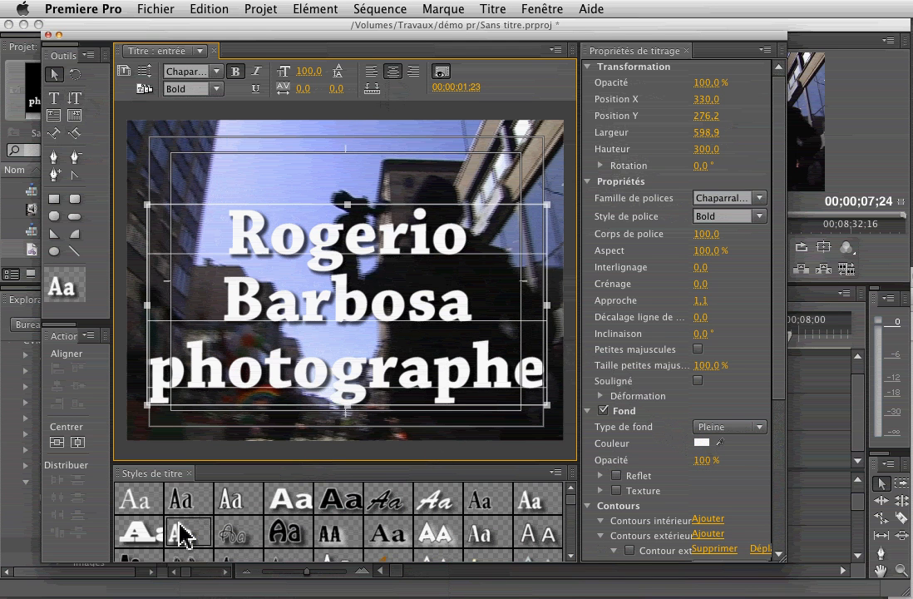
left_click(703, 443)
left_click(703, 442)
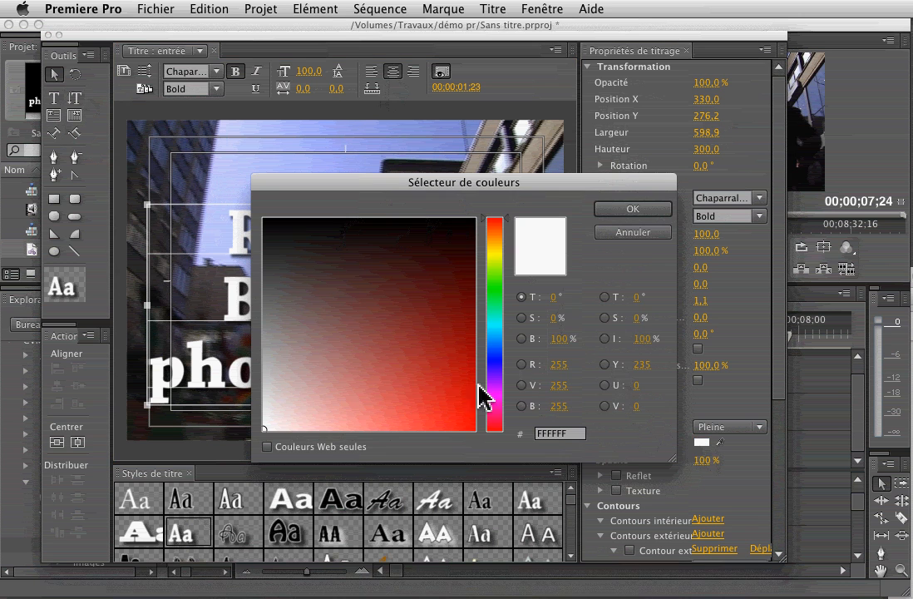
left_click(475, 428)
left_click(648, 209)
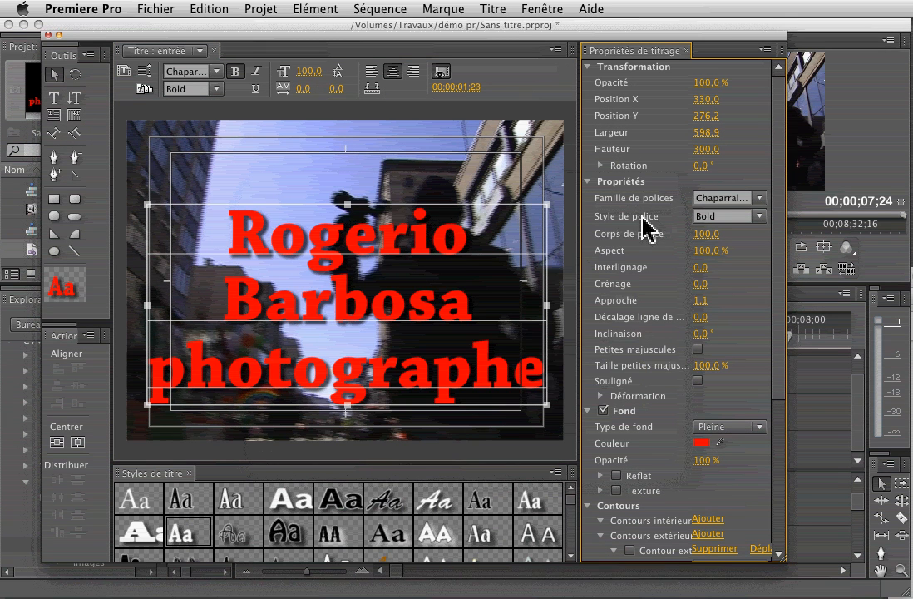
Shrink the text to about 79% and move it to the lower centre, then close the title editor.
left_click_drag(543, 403, 460, 363)
left_click_drag(309, 283, 359, 344)
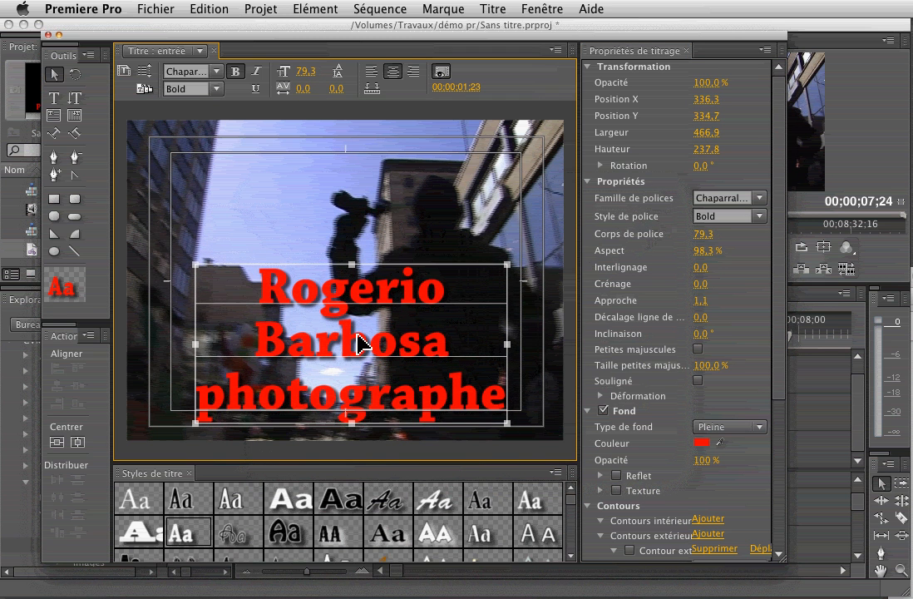
left_click(47, 36)
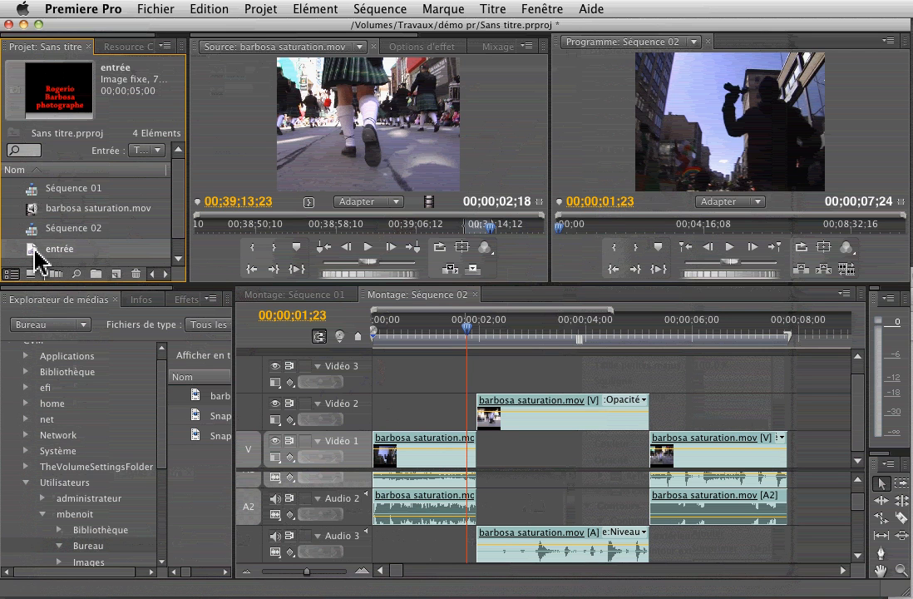
Place the entrée title on Vidéo 3 and extend it back to start at 00;00;00;00.
left_click_drag(34, 255, 406, 389)
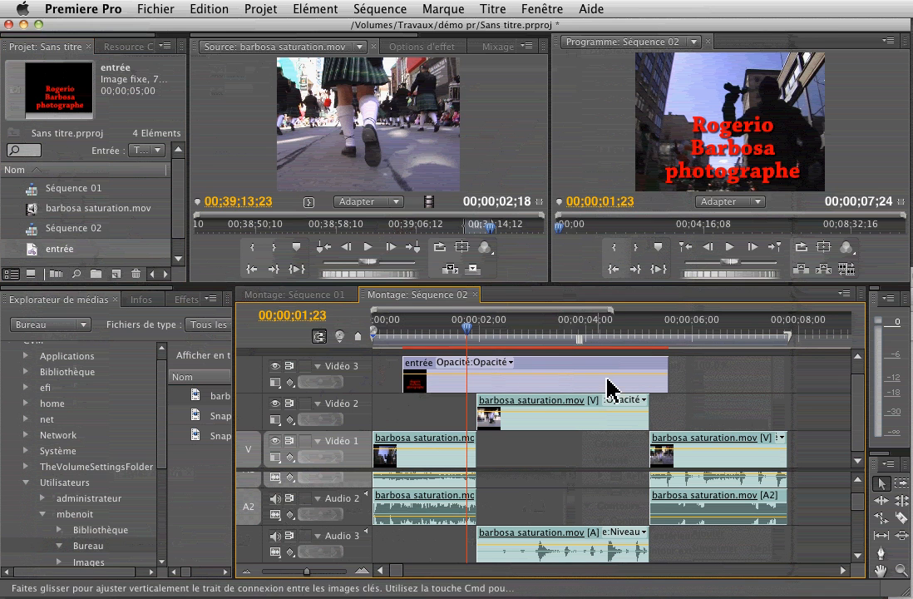
left_click_drag(671, 382, 495, 381)
left_click(362, 570)
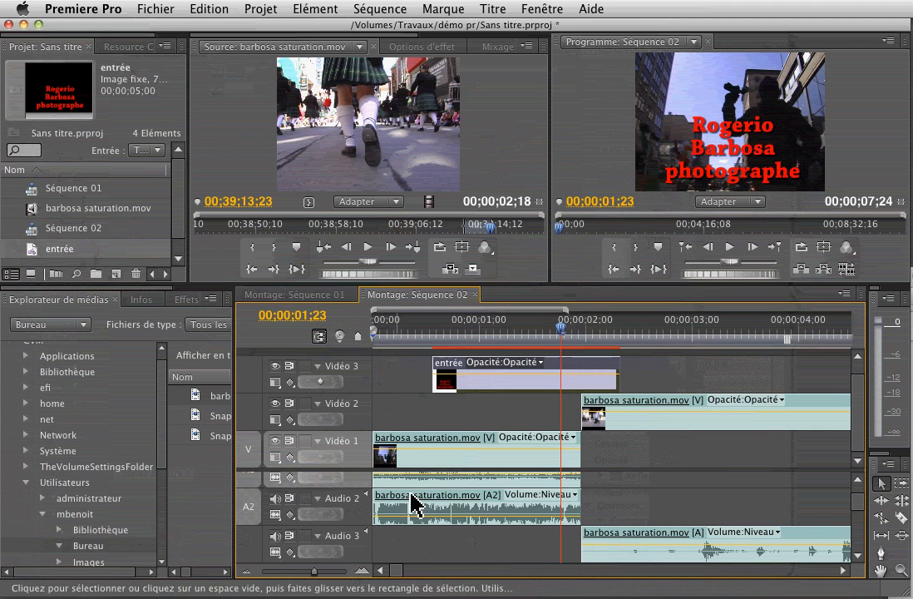
left_click_drag(430, 380, 370, 387)
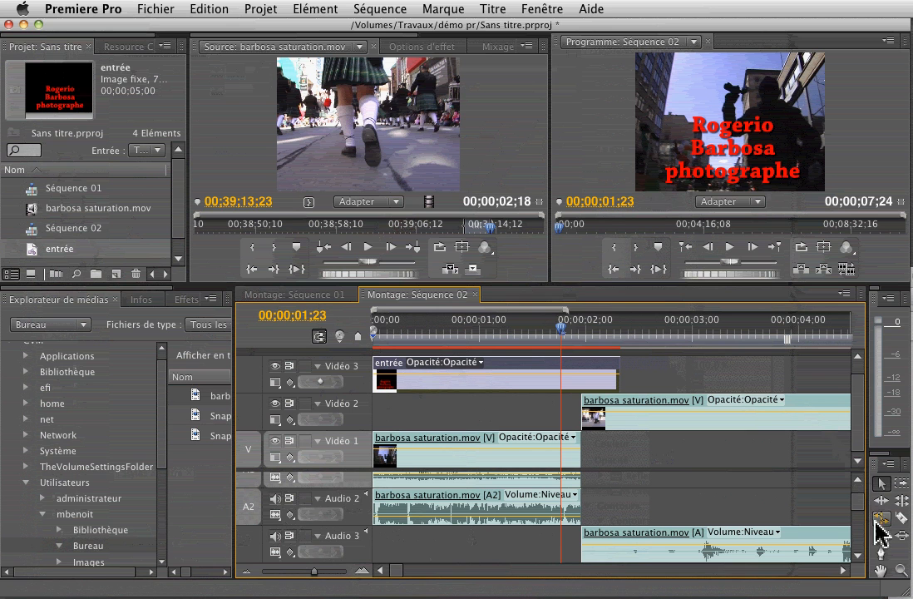
Add opacity keyframes at the entrée title's start and end set to 0, then scrub to preview the fade.
left_click(882, 553)
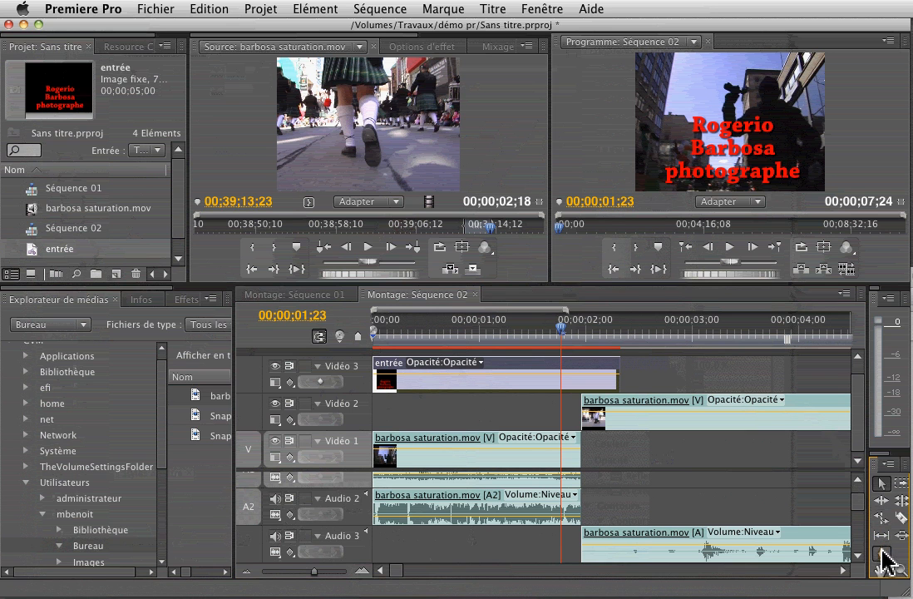
left_click(398, 373)
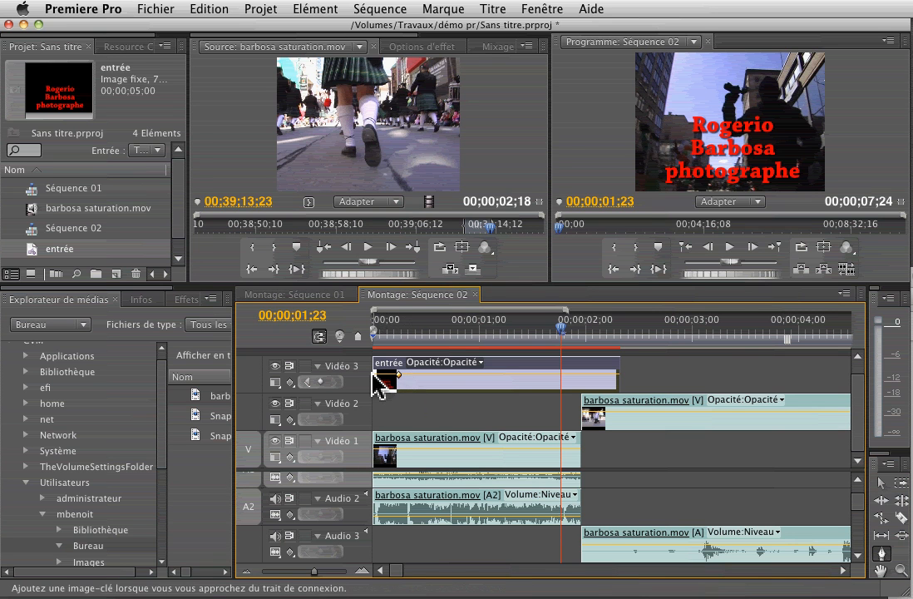
left_click(376, 375)
left_click_drag(377, 376, 380, 407)
left_click(585, 375)
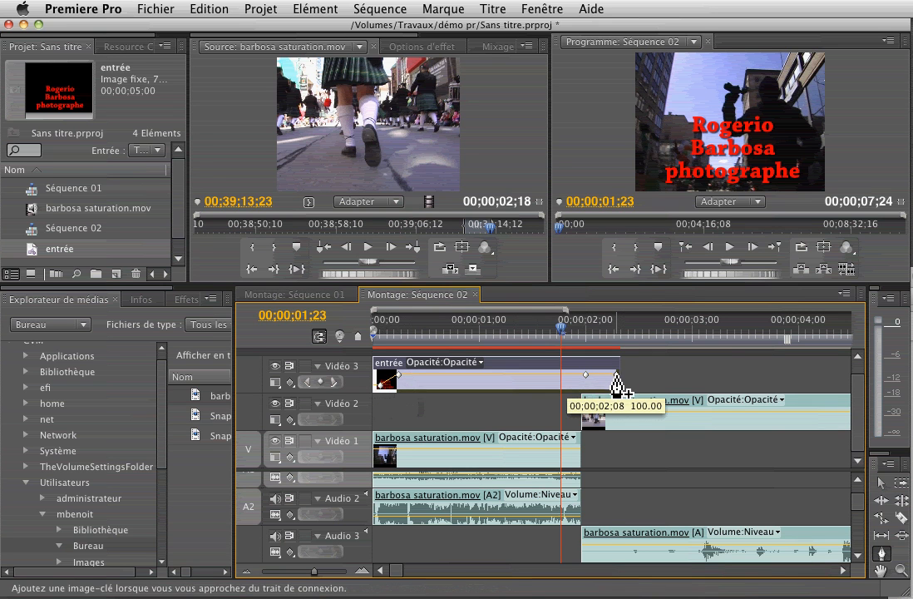
left_click_drag(614, 378, 615, 393)
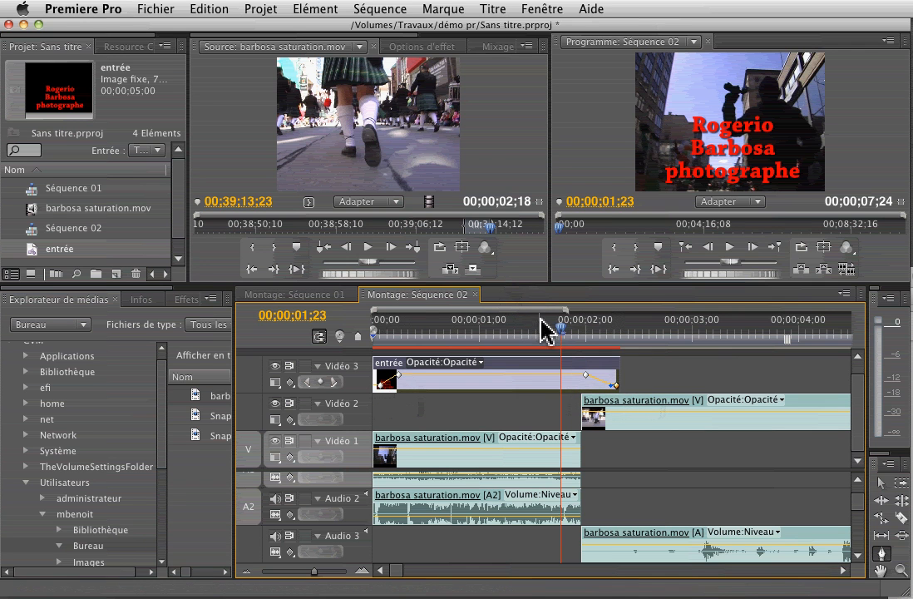
left_click_drag(562, 332, 387, 353)
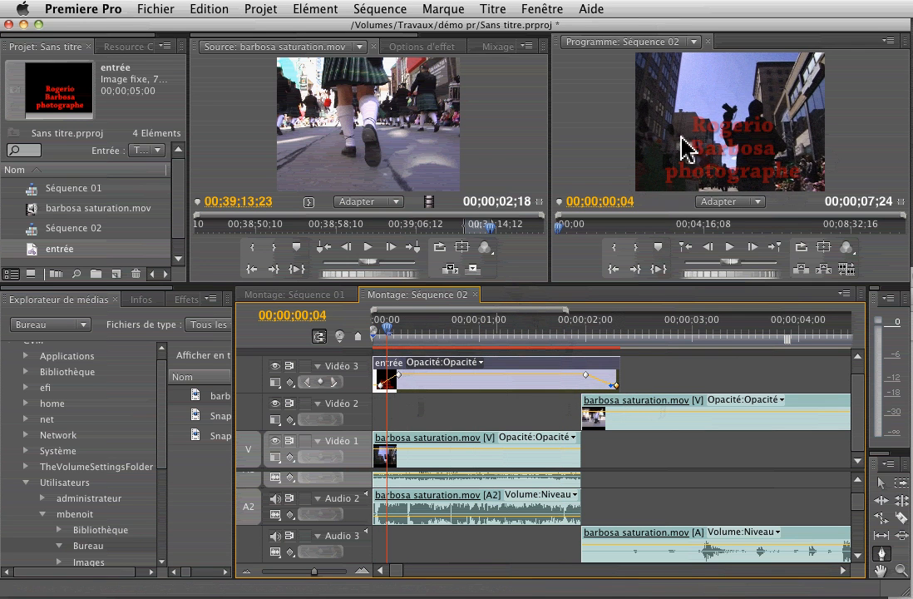
left_click_drag(386, 326, 628, 336)
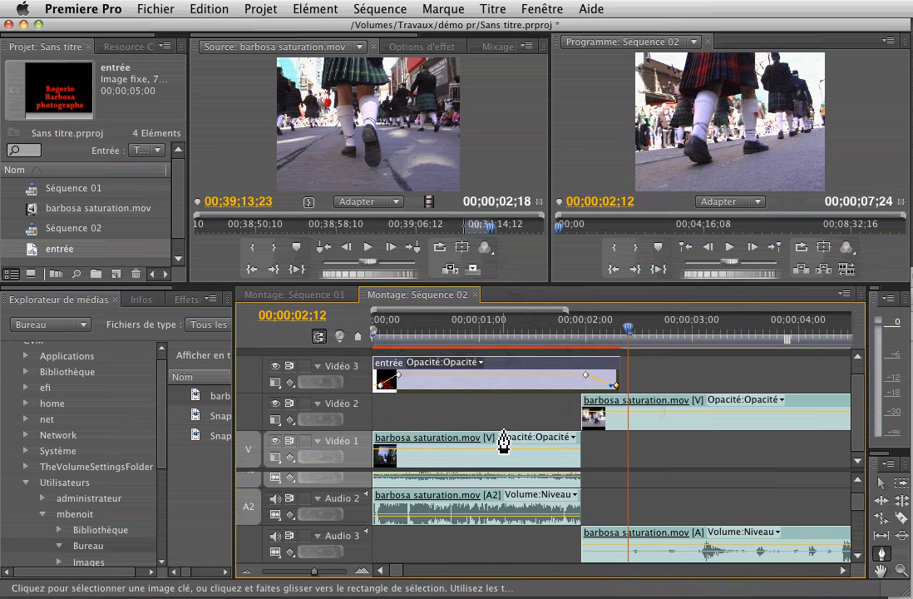
Raise the video/audio divider to reveal Audio 4 and Audio 5, then select the parade clip.
scroll(504, 435, "right", 2)
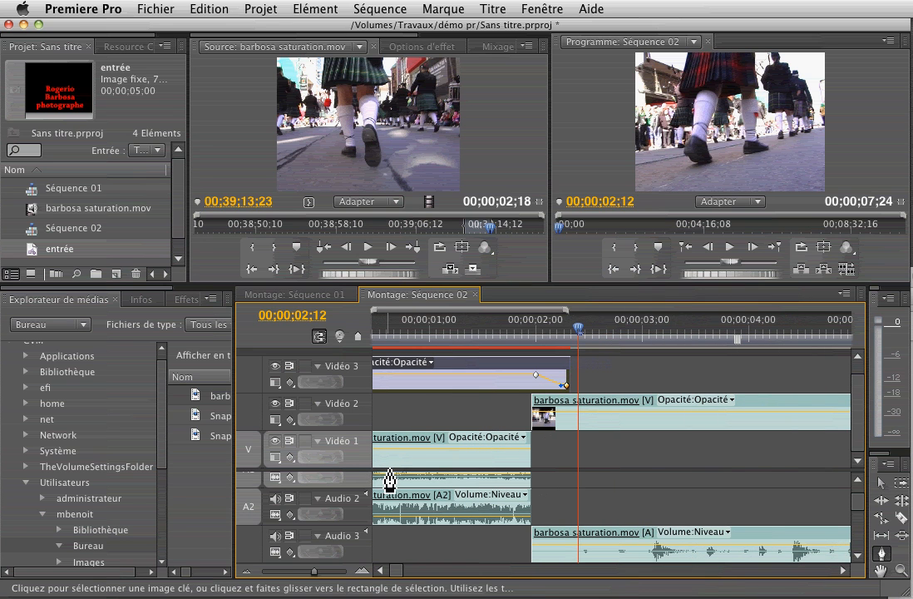
left_click(881, 483)
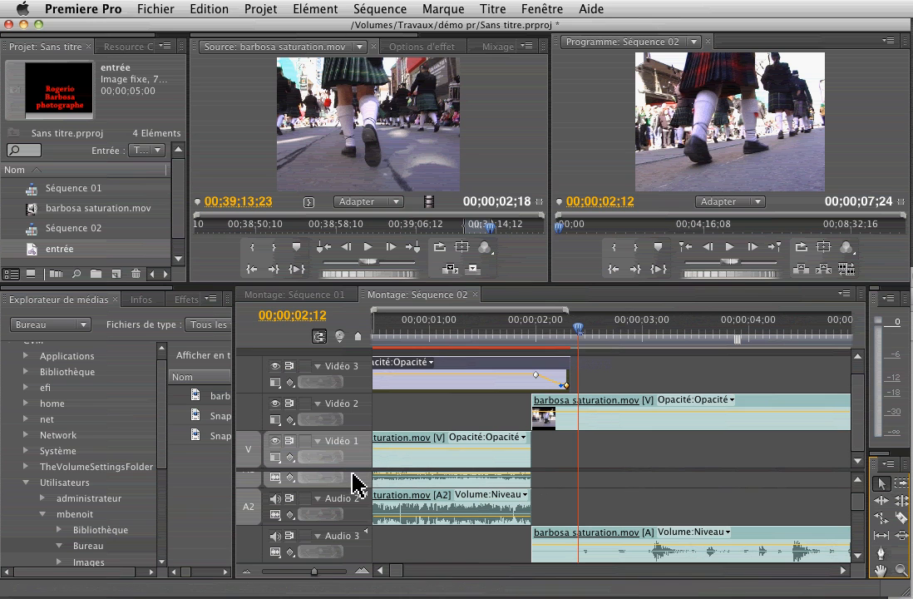
left_click_drag(339, 472, 340, 425)
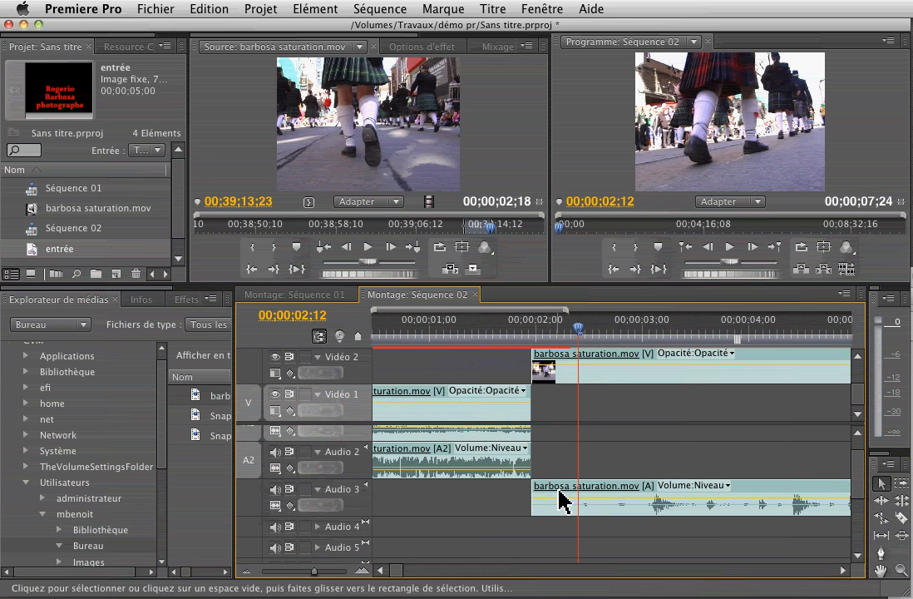
left_click(772, 371)
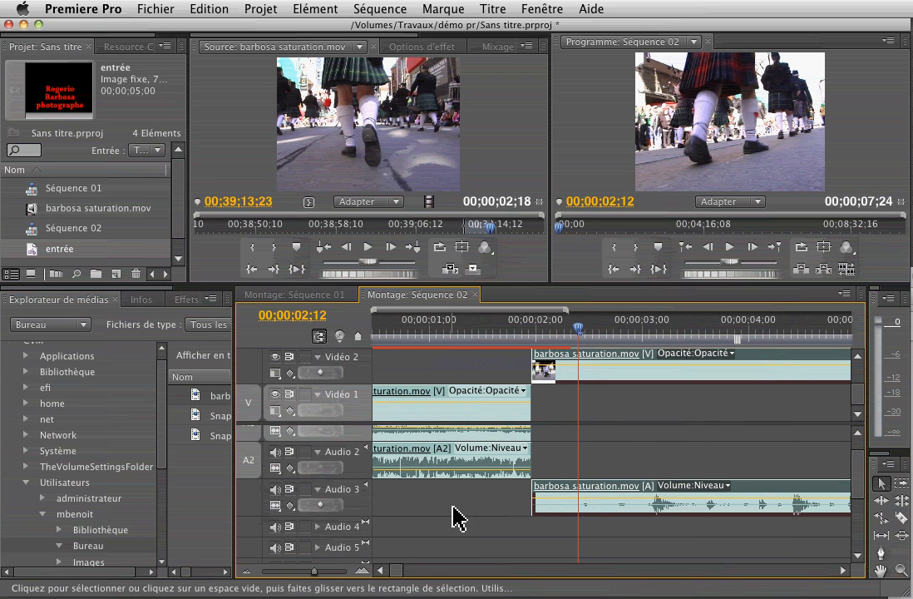
Drag the Audio 3 clip's start leftward so the parade sound leads in before its Vidéo 2 picture.
mouse_move(535, 504)
left_mouse_down()
mouse_move(505, 503)
mouse_move(532, 492)
left_mouse_up()
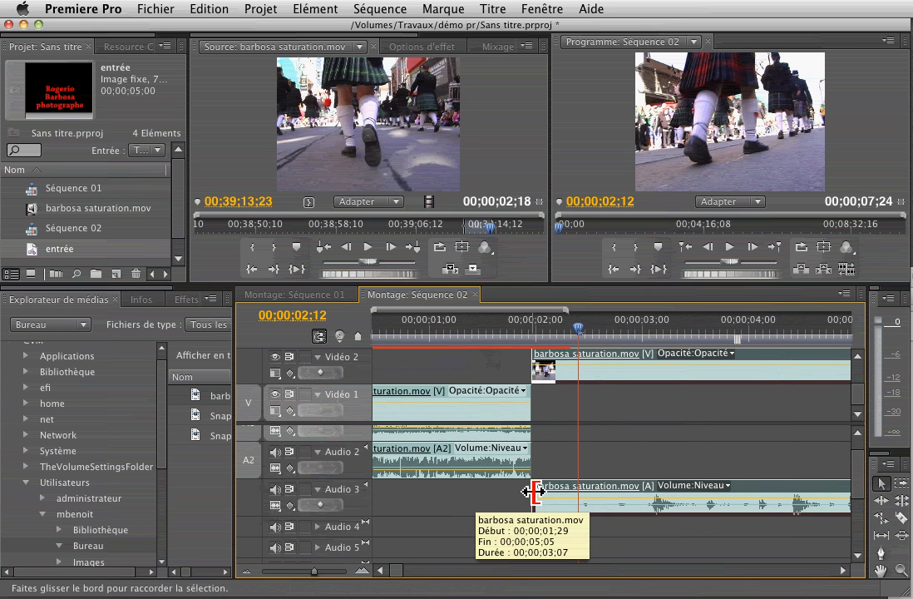
left_click_drag(533, 502, 492, 504)
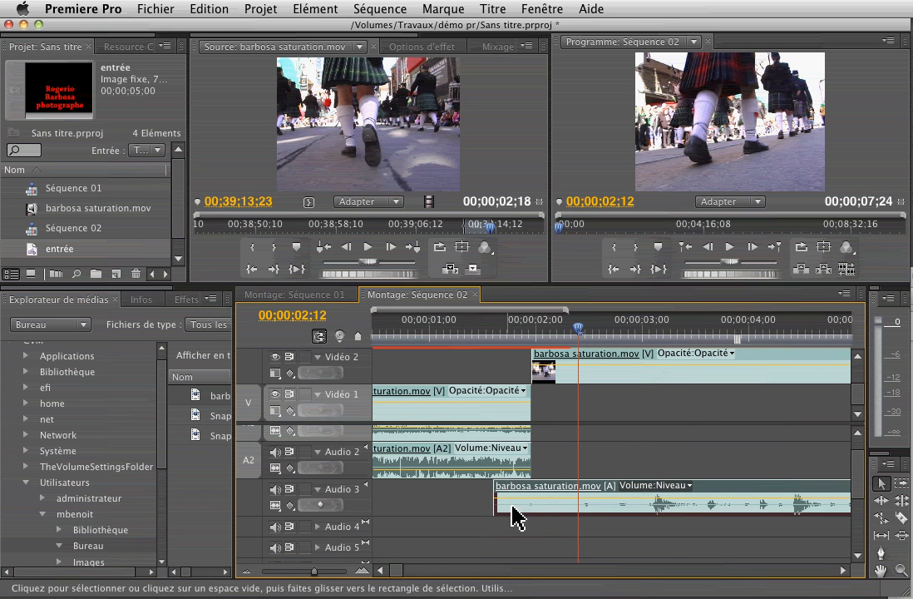
left_click_drag(498, 498, 460, 497)
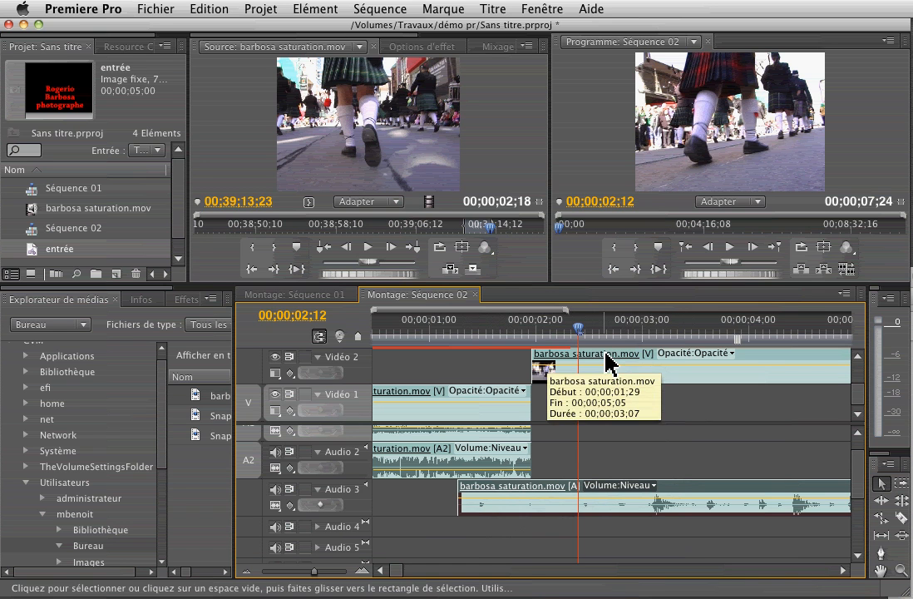
mouse_move(399, 572)
left_mouse_down()
mouse_move(416, 578)
mouse_move(400, 574)
left_mouse_up()
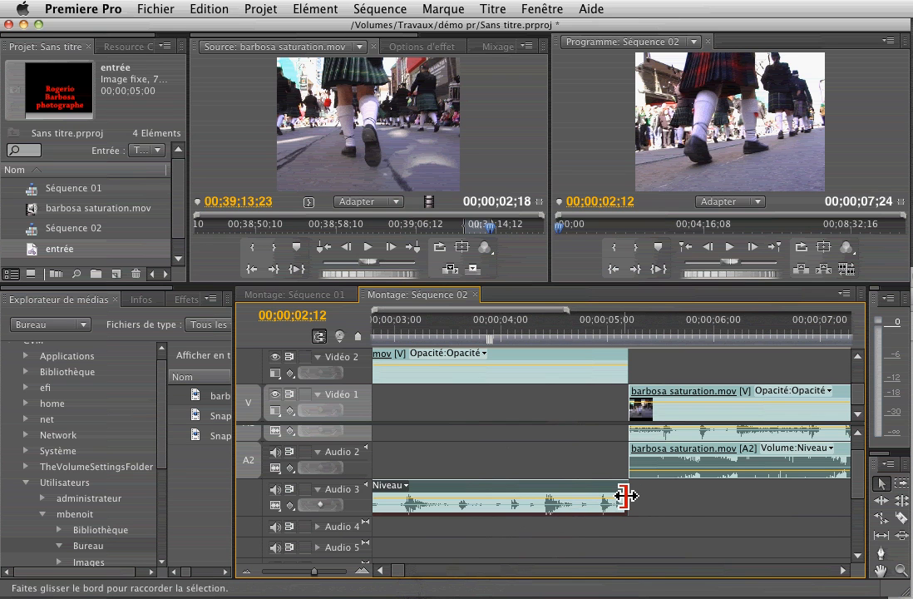
Extend the Audio 3 sound past its video's end, then trim it back to a 00;00;04;14 duration.
left_click_drag(629, 495, 707, 499)
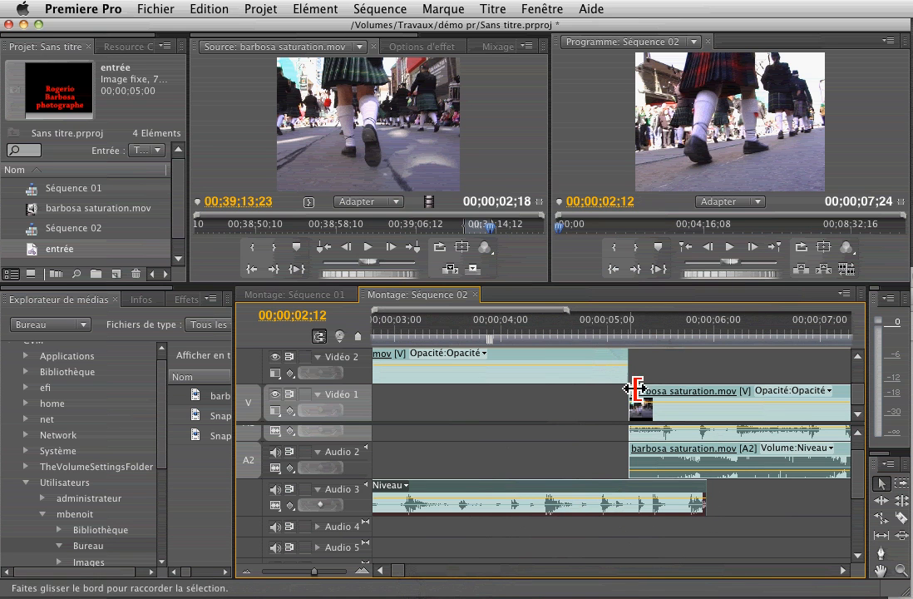
left_click_drag(704, 501, 682, 502)
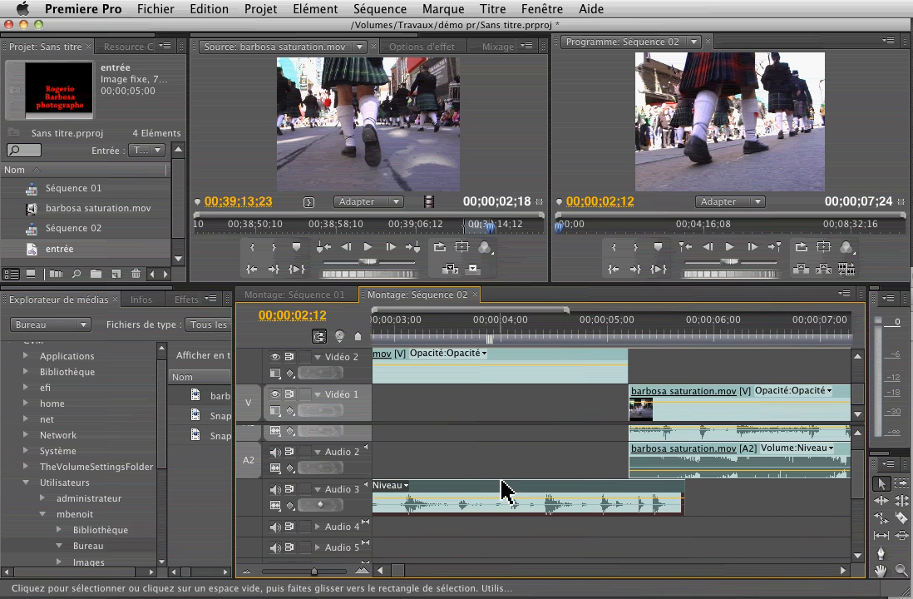
left_click_drag(400, 569, 397, 565)
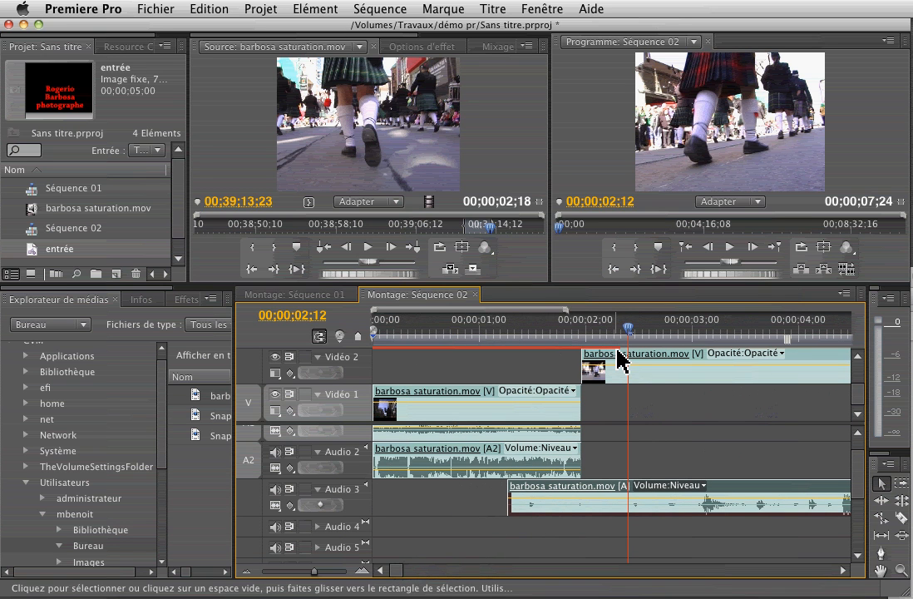
Scroll the audio tracks so Audio 1 and its parade clip come into view.
mouse_move(620, 360)
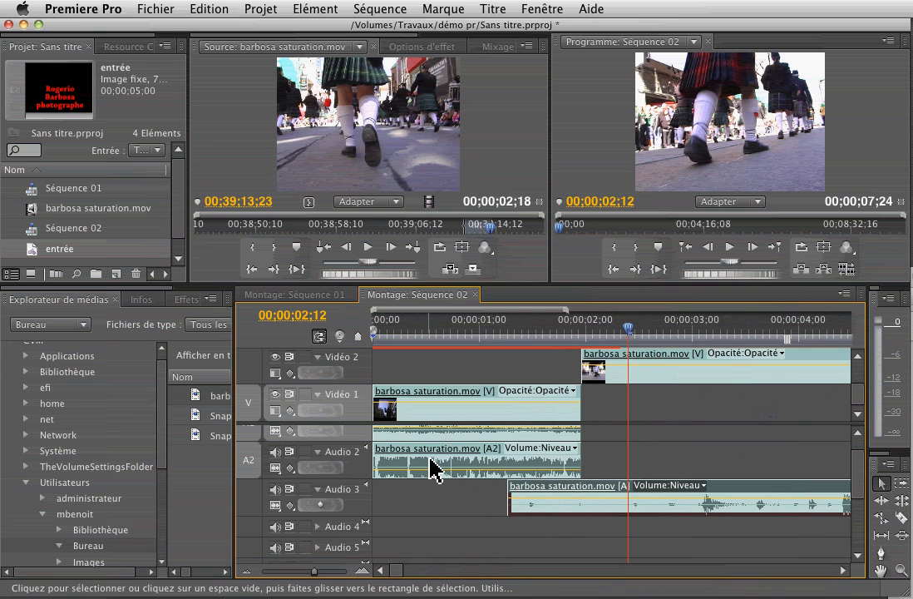
left_click_drag(866, 483, 861, 470)
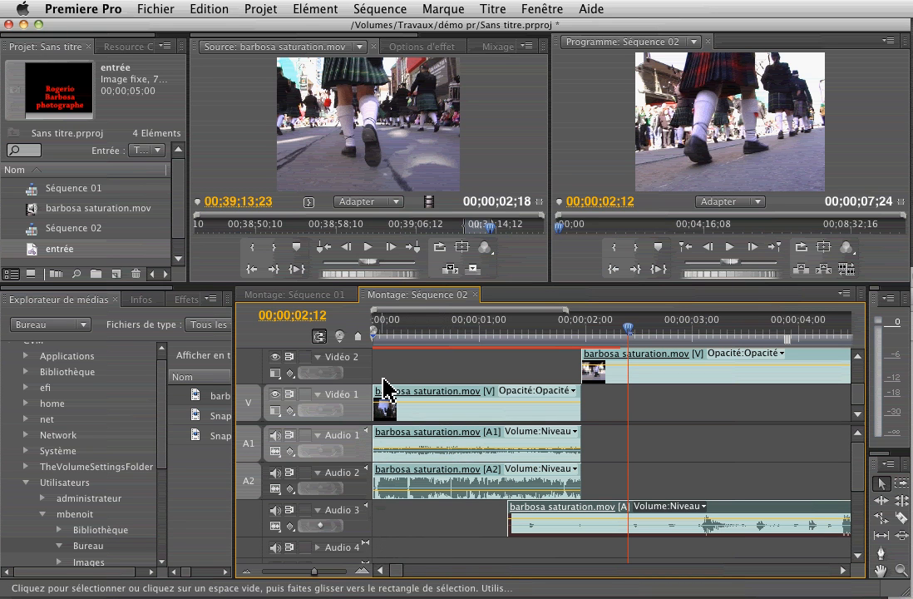
Create Séquence 03 with 3 video tracks, 3 mono audio tracks and a stereo master track.
left_click(117, 274)
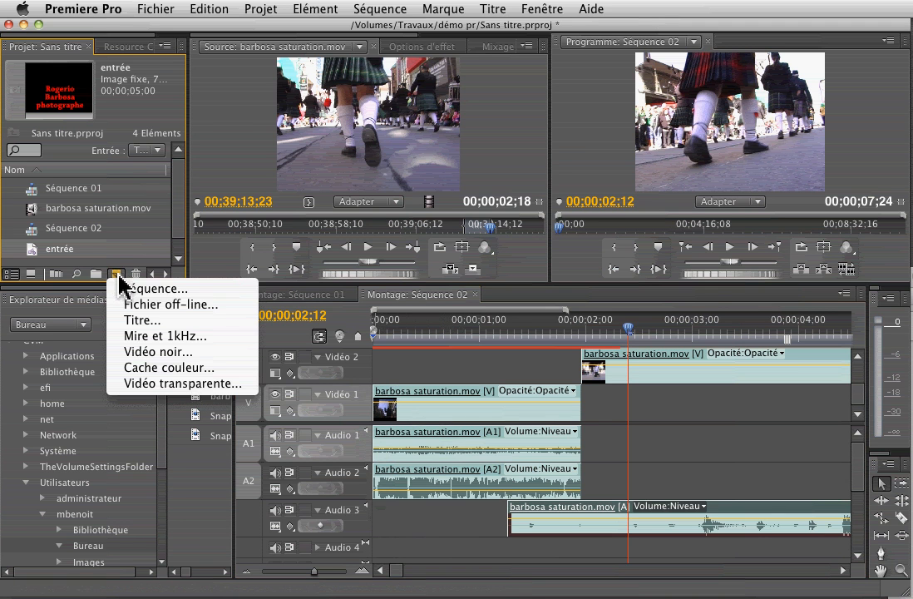
left_click(137, 287)
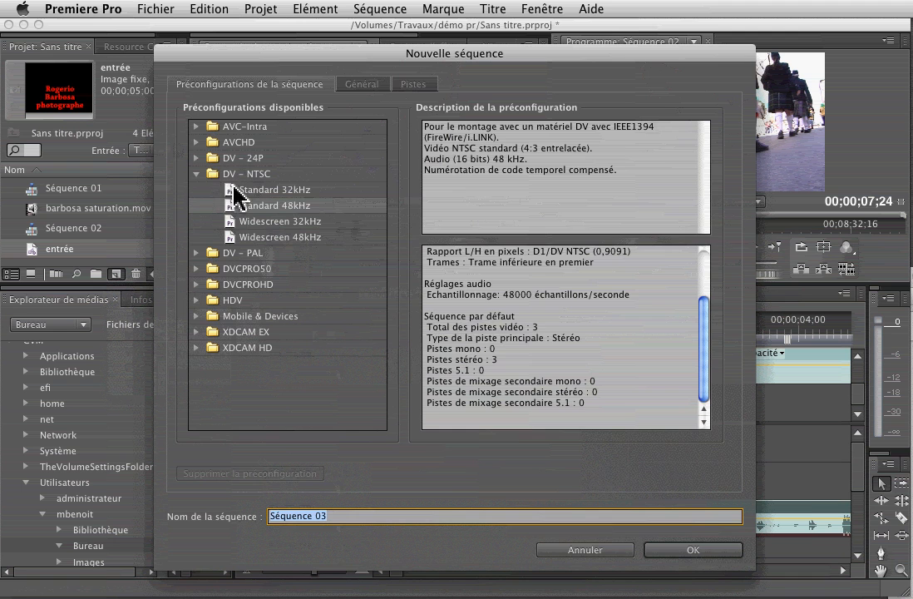
left_click(413, 85)
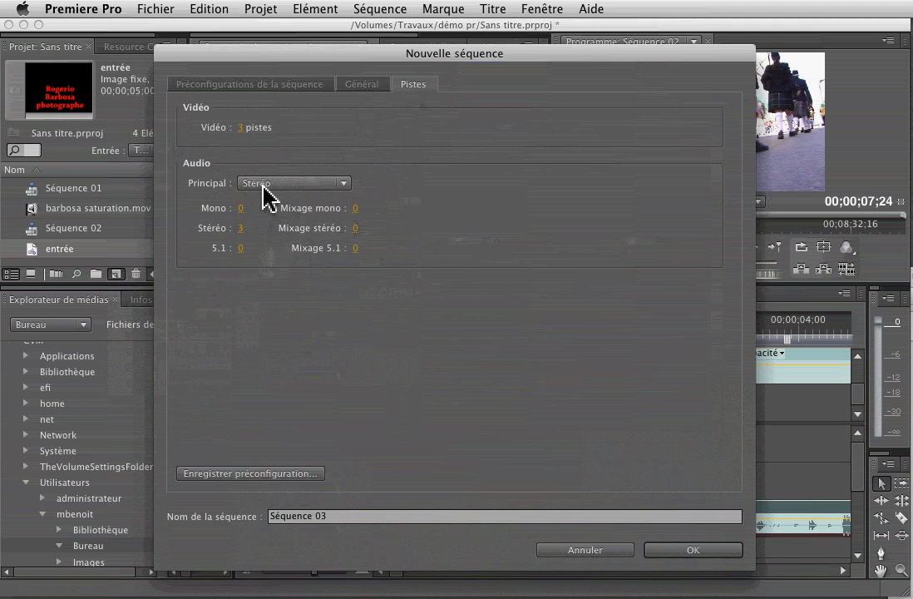
left_click(241, 208)
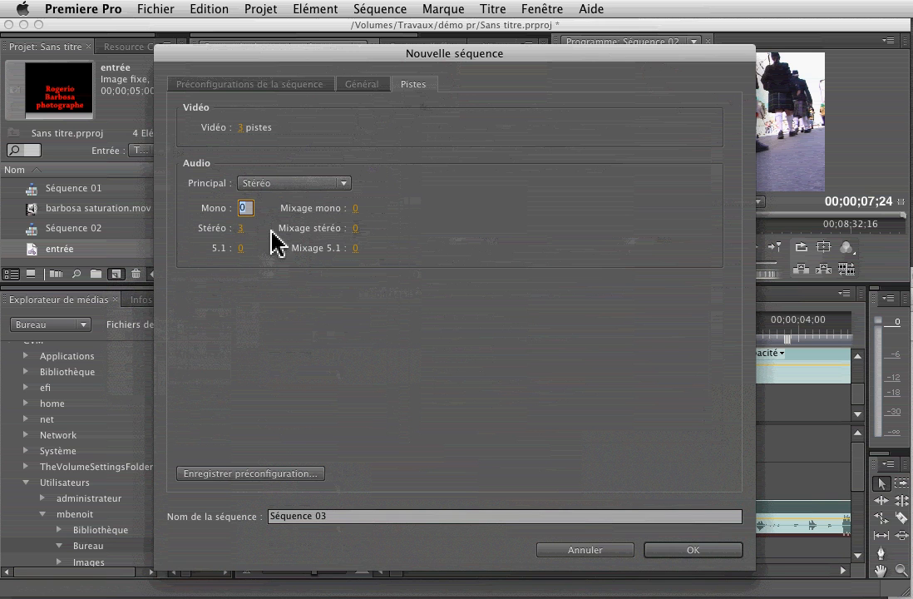
left_click(321, 184)
left_click(323, 185)
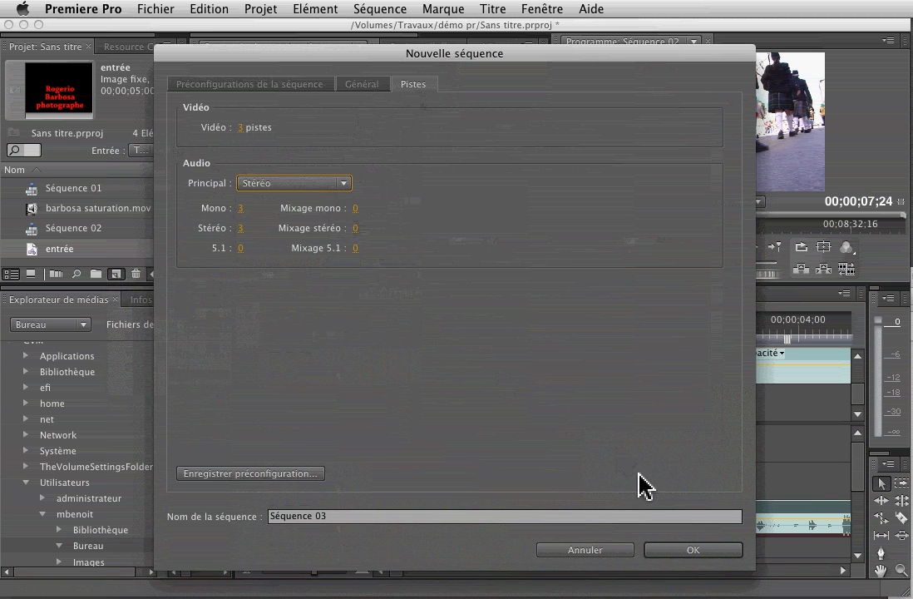
left_click(704, 552)
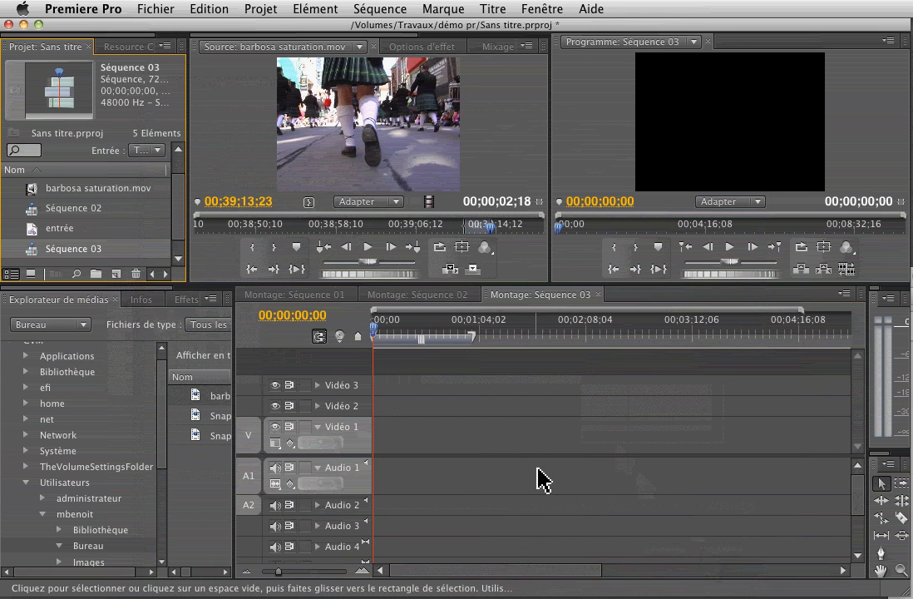
Copy all of Séquence 02's clips and paste them at the start of Séquence 03.
left_click(438, 296)
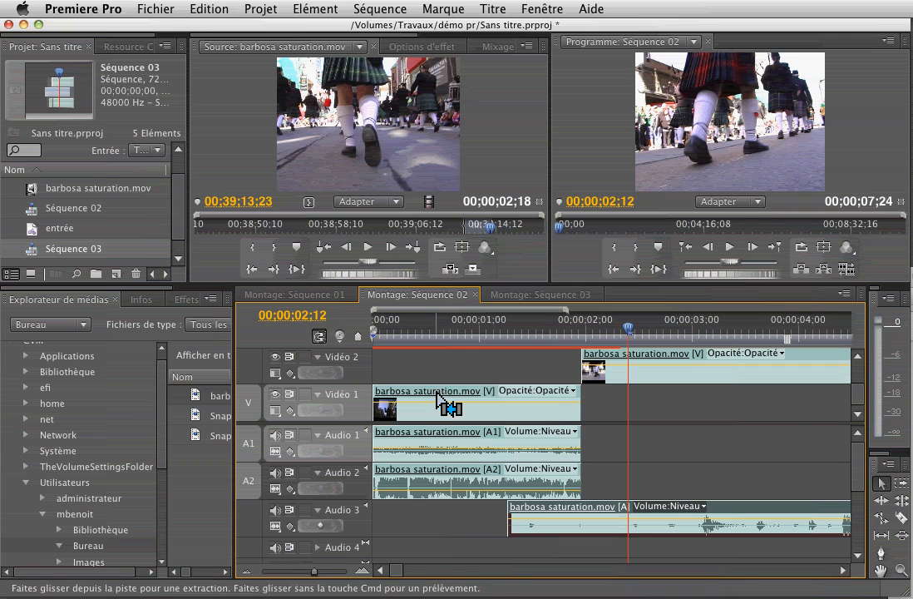
key("super+a")
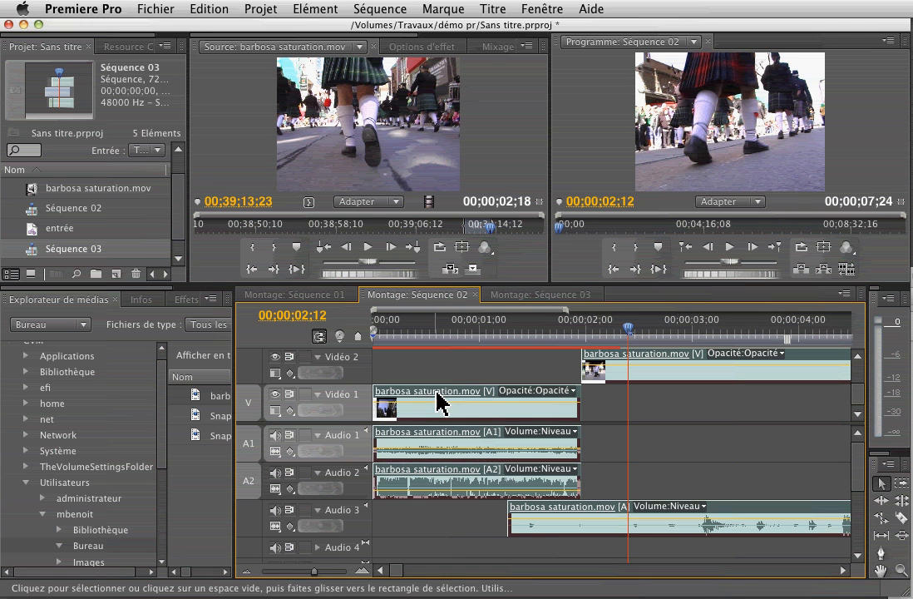
left_click(520, 295)
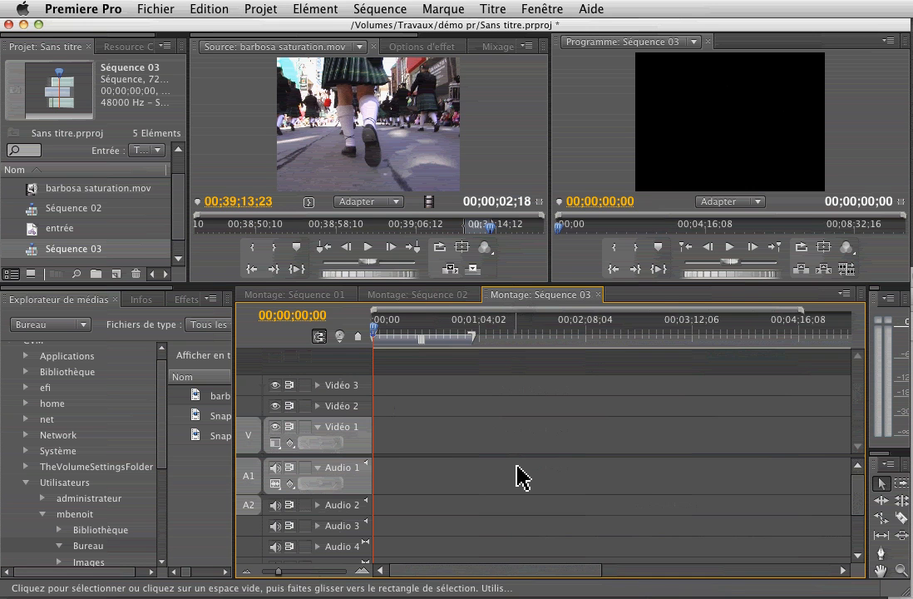
key("super+v")
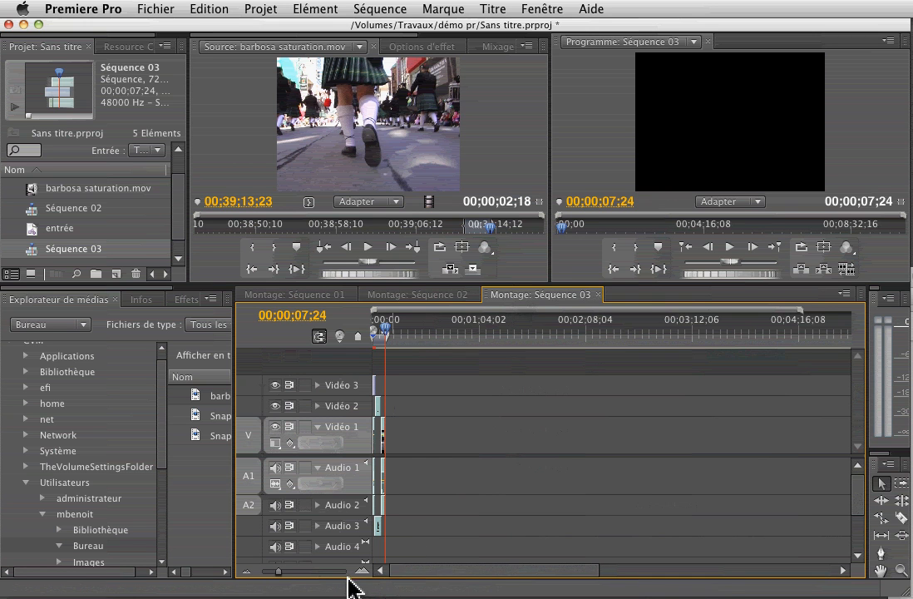
Zoom in on Séquence 03 to check the entrée title and barbosa saturation.mov clips, then return to Séquence 02.
left_click(358, 573)
left_click(357, 574)
left_click(358, 574)
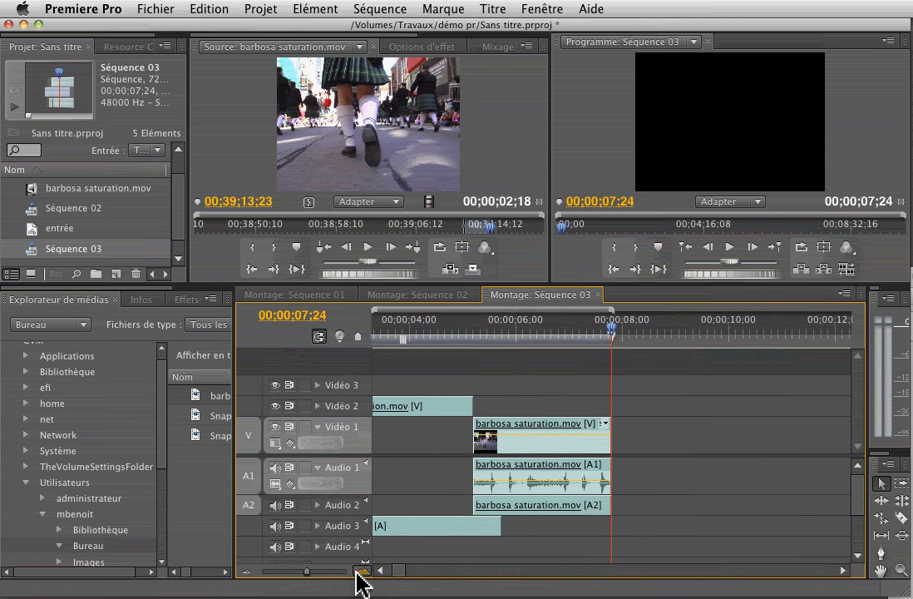
left_click(358, 574)
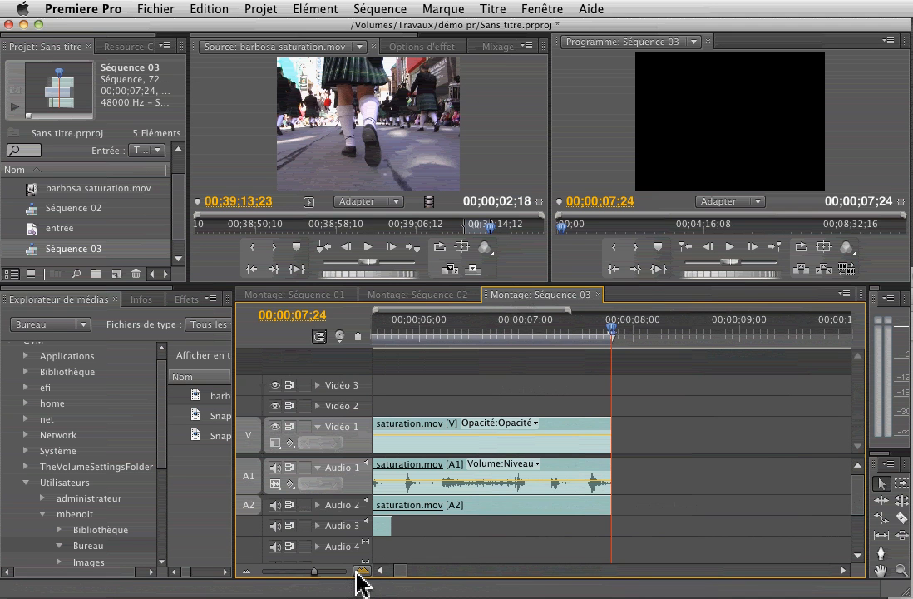
left_click_drag(400, 571, 382, 571)
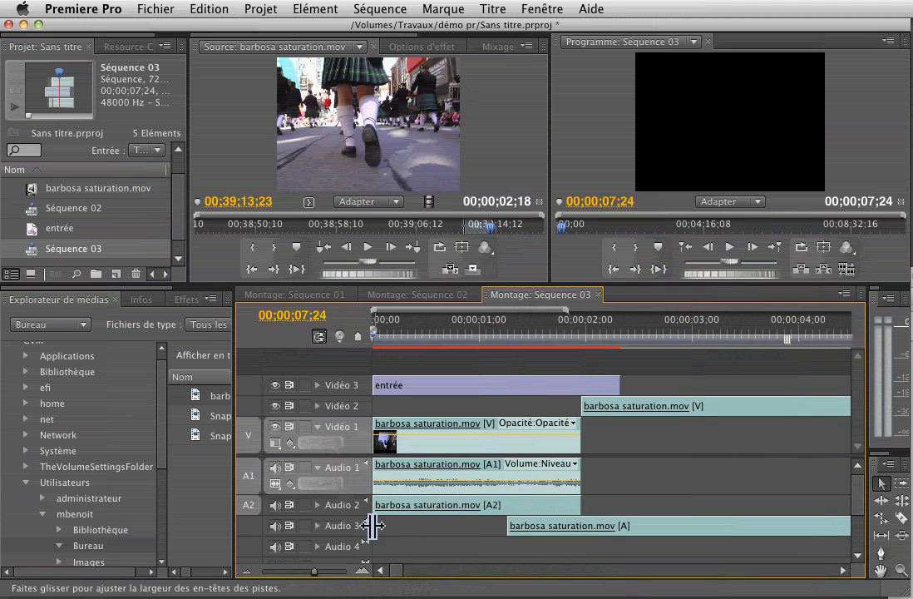
left_click(434, 297)
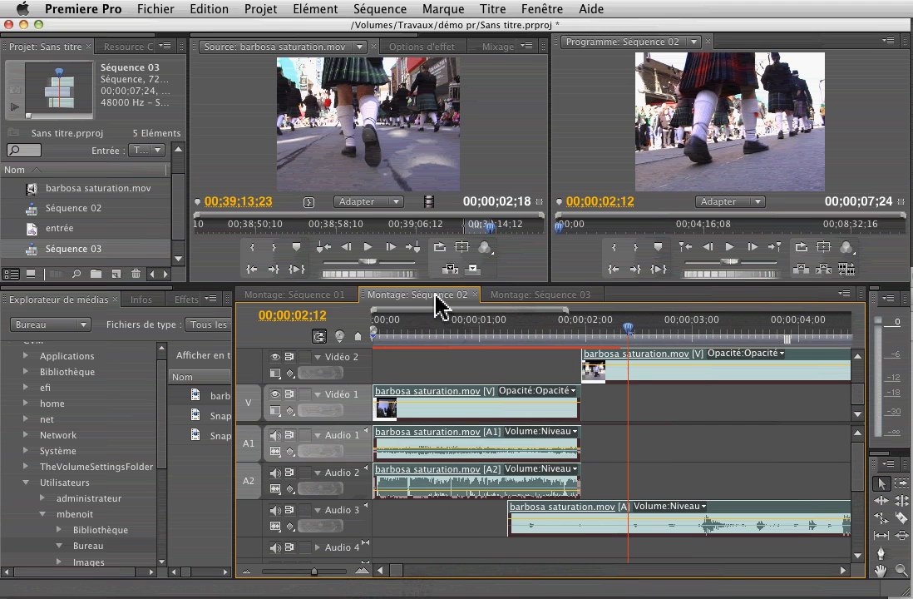
Compare Séquence 01, 02 and 03, ending on Séquence 03, then bring up the Project panel's New Item list.
left_click(331, 296)
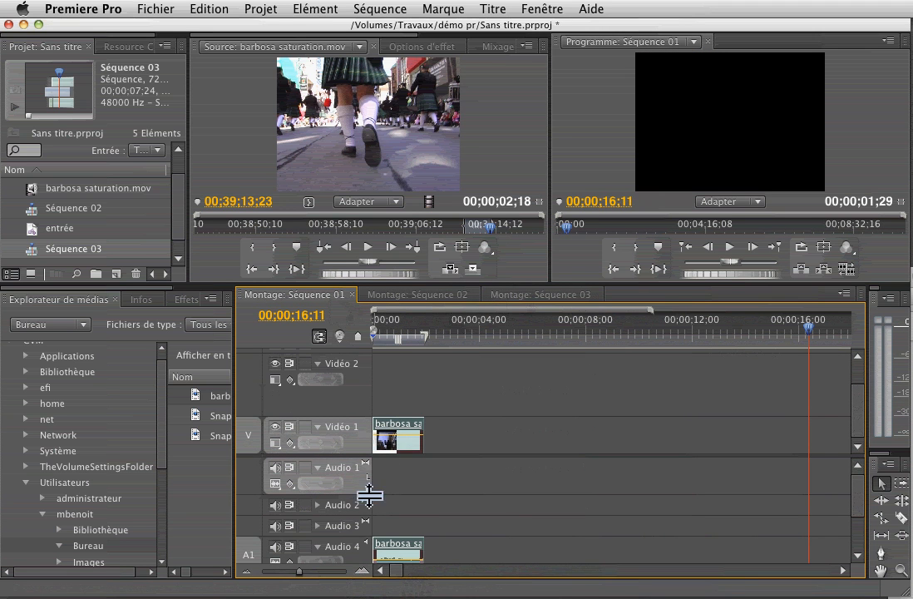
left_click(393, 296)
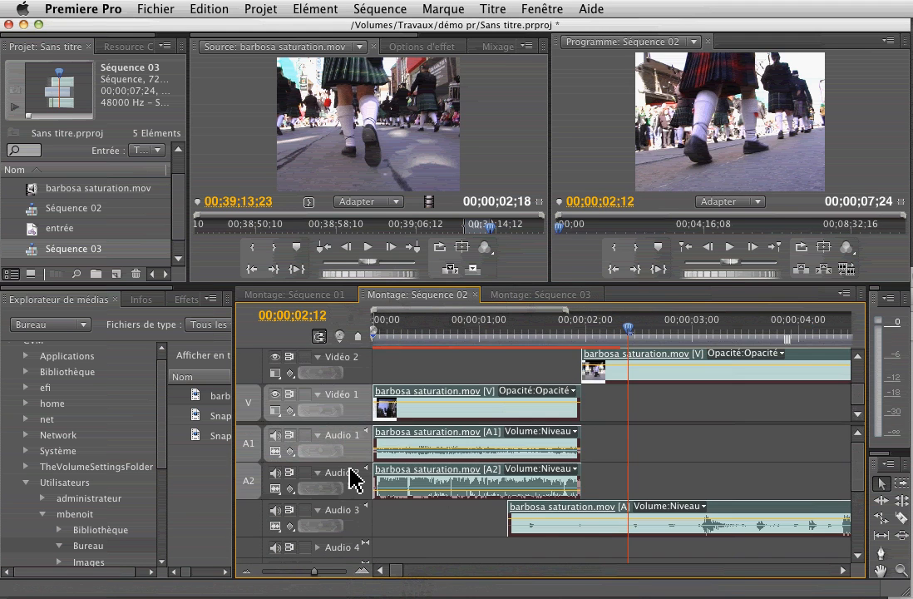
left_click(518, 296)
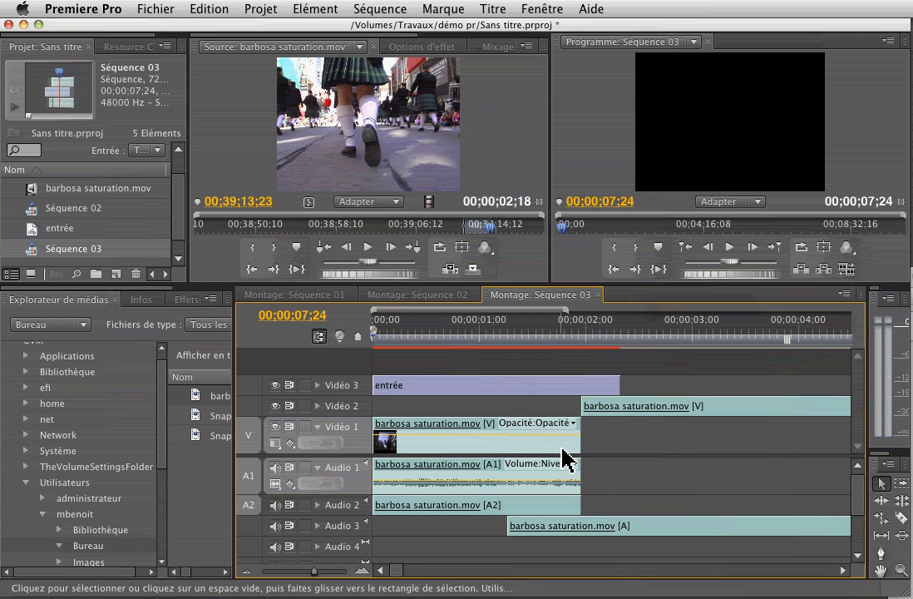
left_click(116, 273)
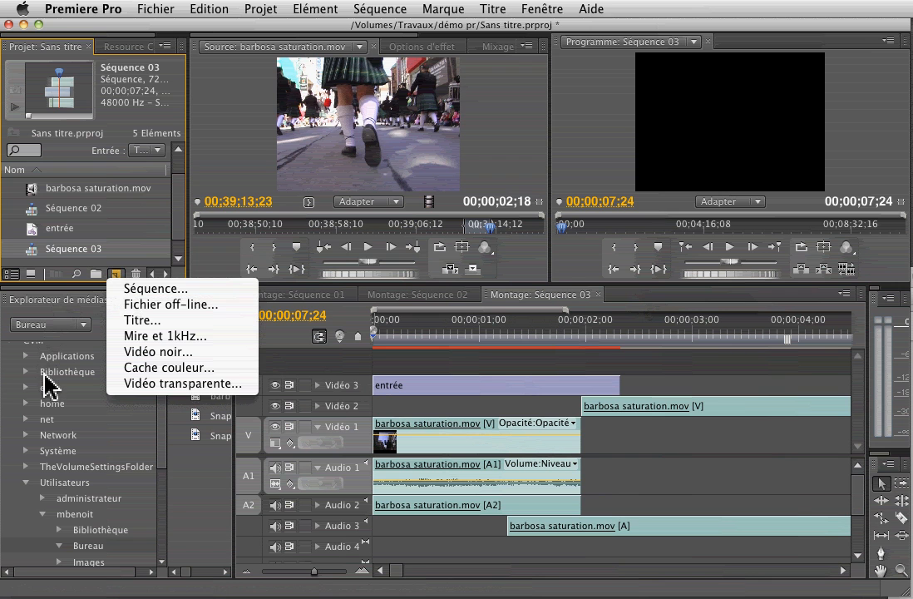
Dismiss the New Item and Fichier > Nouveau menus, then extend the Audio 3 parade clip to start earlier.
left_click(43, 232)
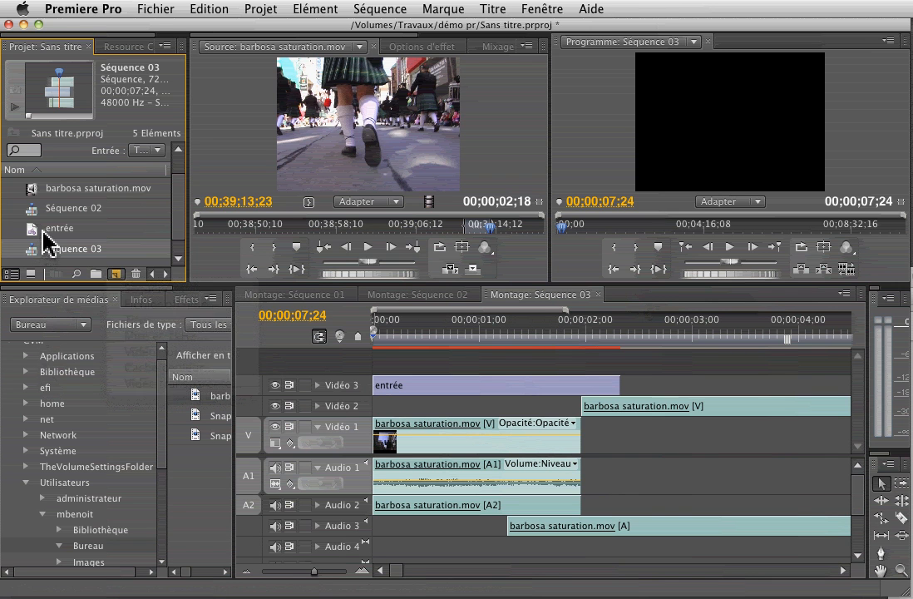
left_click(153, 12)
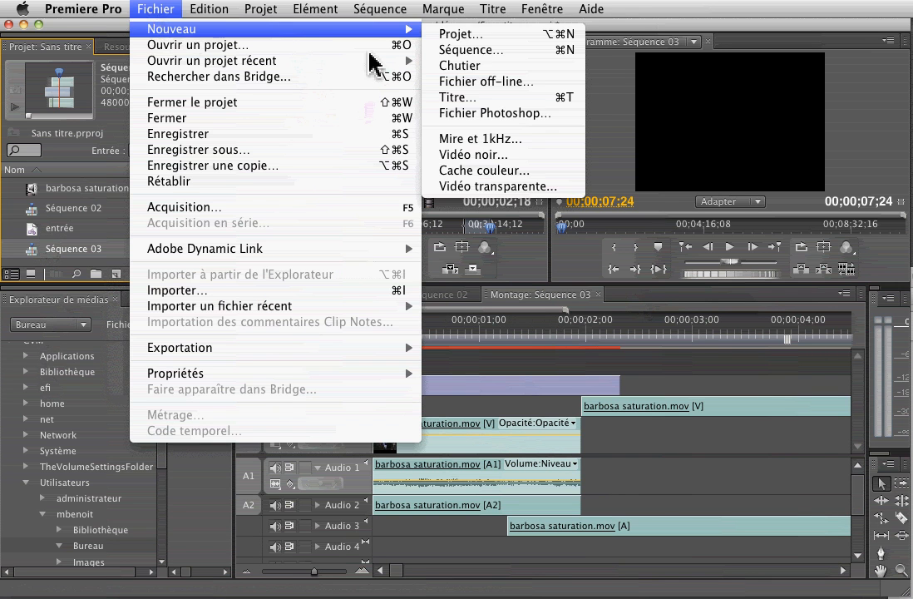
mouse_move(399, 29)
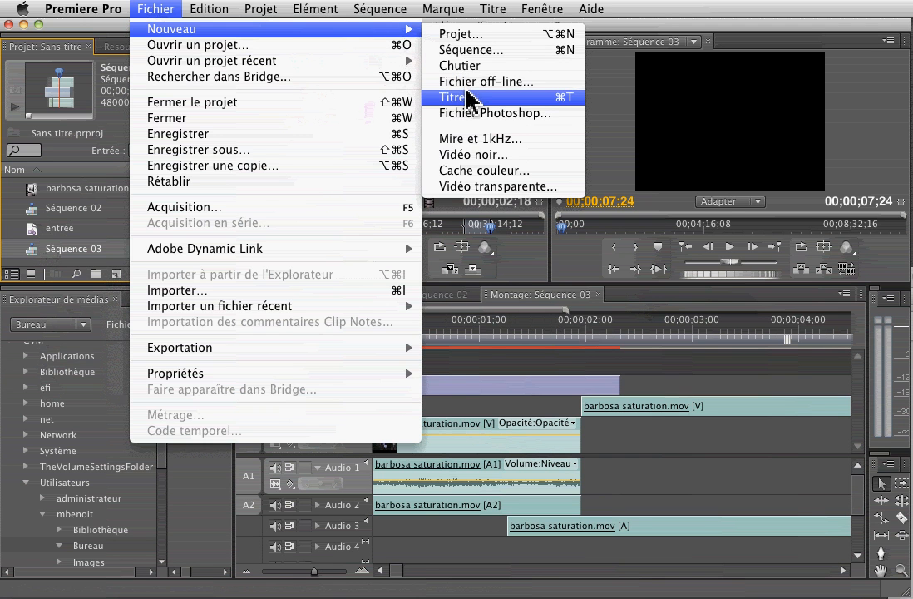
left_click(490, 534)
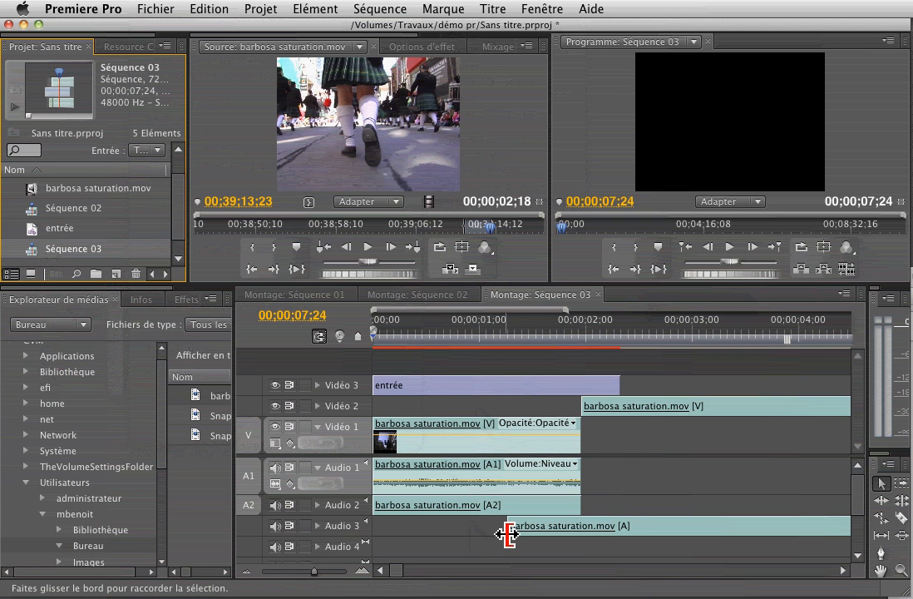
left_click_drag(508, 534, 472, 534)
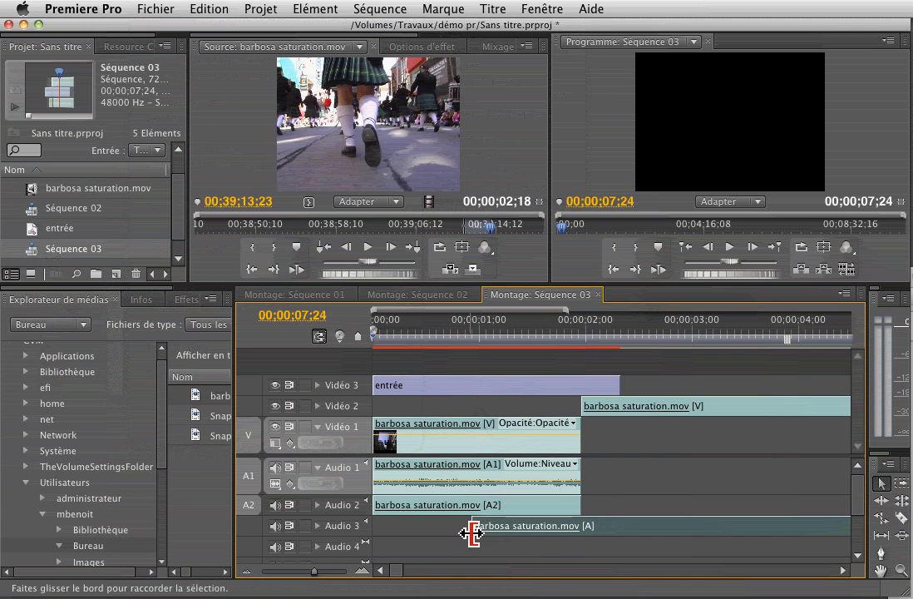